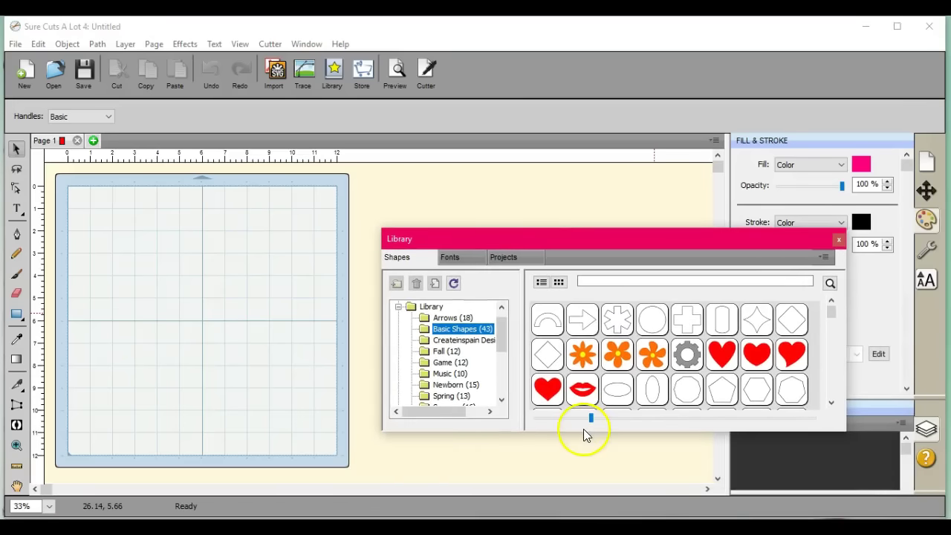
- Add the Cylinder shape from Basic Shapes to the mat and move the Library panel aside
left_click_drag(583, 433, 587, 485)
double_click(723, 322)
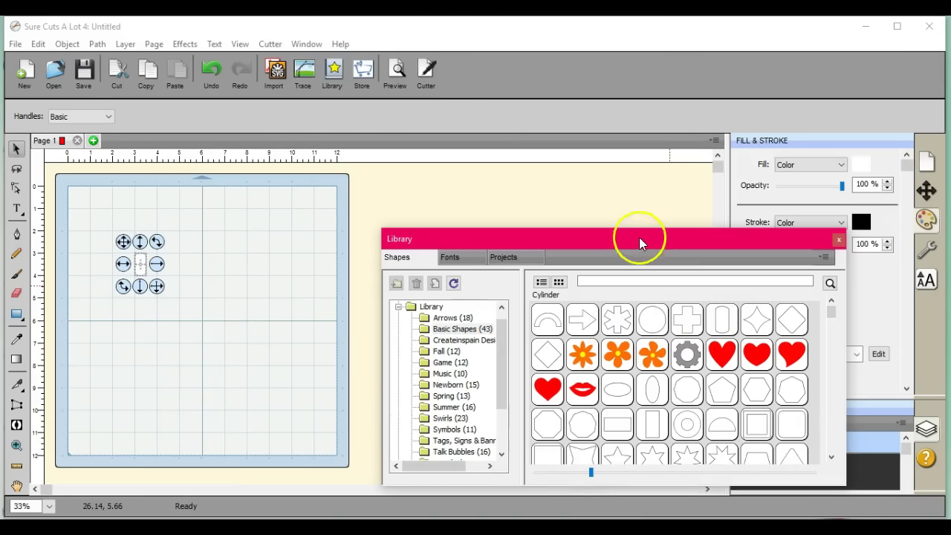
mouse_move(640, 242)
left_mouse_down()
mouse_move(763, 354)
mouse_move(753, 496)
left_mouse_up()
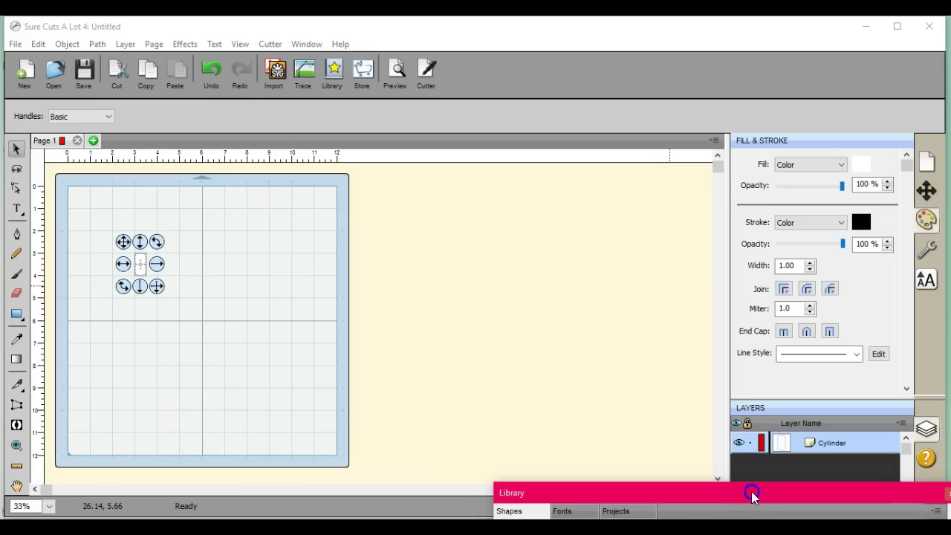
left_click(144, 270)
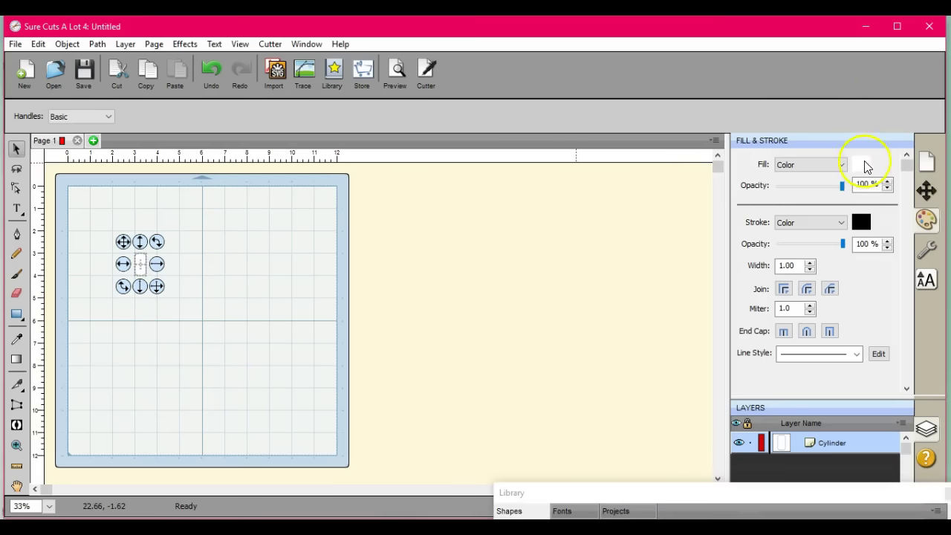
- Give the cylinder a pink fill colour
left_click(862, 165)
left_click(143, 126)
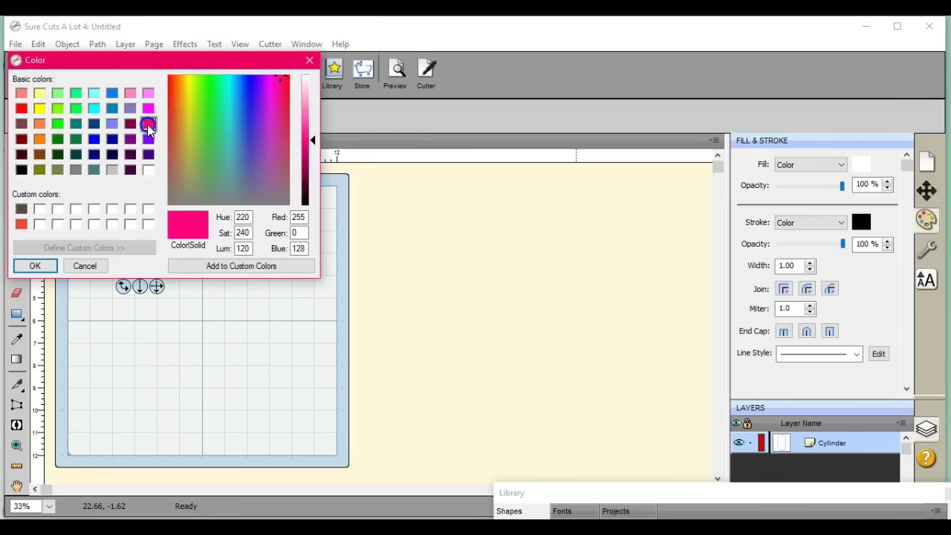
left_click(39, 269)
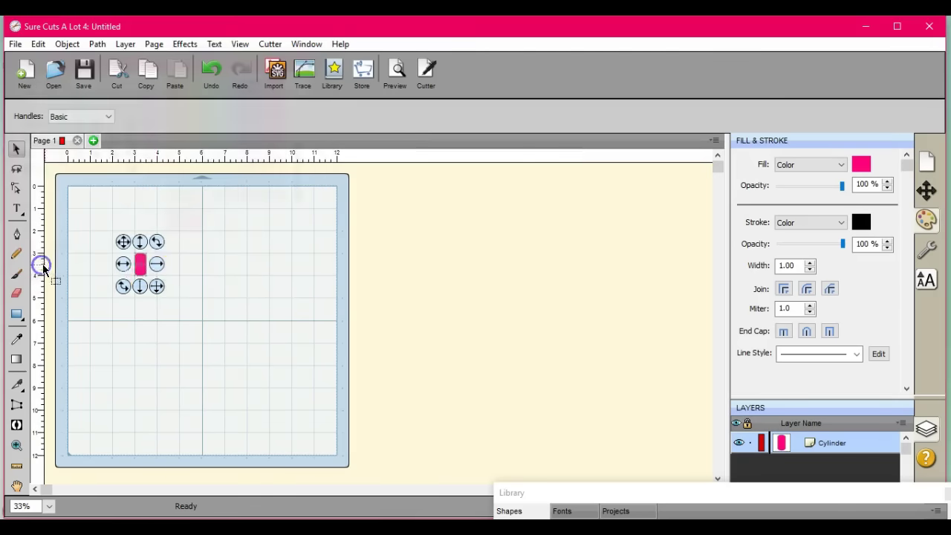
- Stretch the pink cylinder from its bottom into a tall, narrow upright bar
left_click(142, 278)
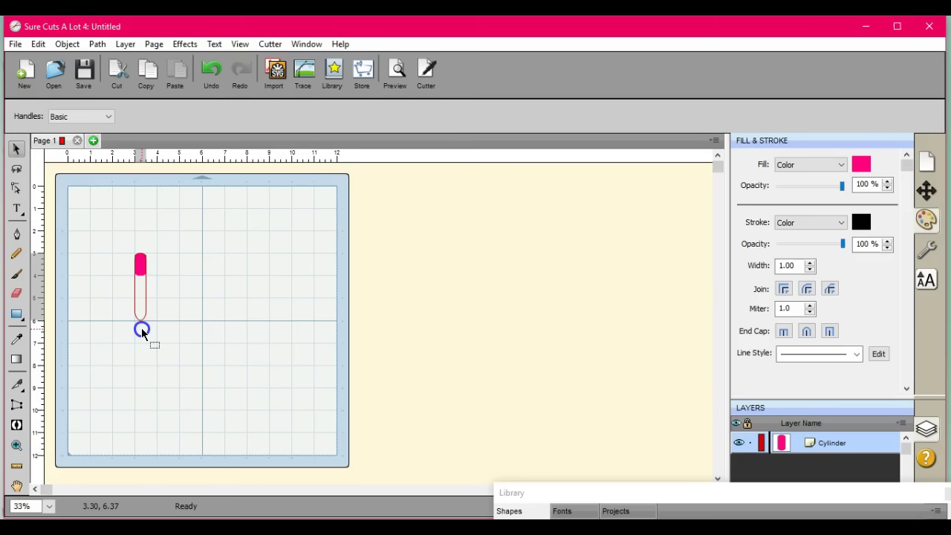
left_click(141, 327)
left_click(156, 290)
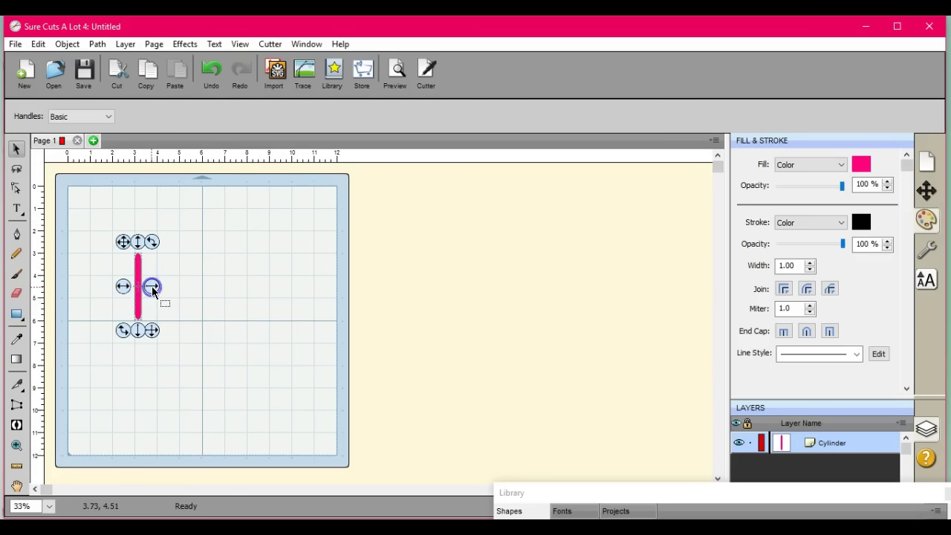
left_click_drag(139, 319, 141, 333)
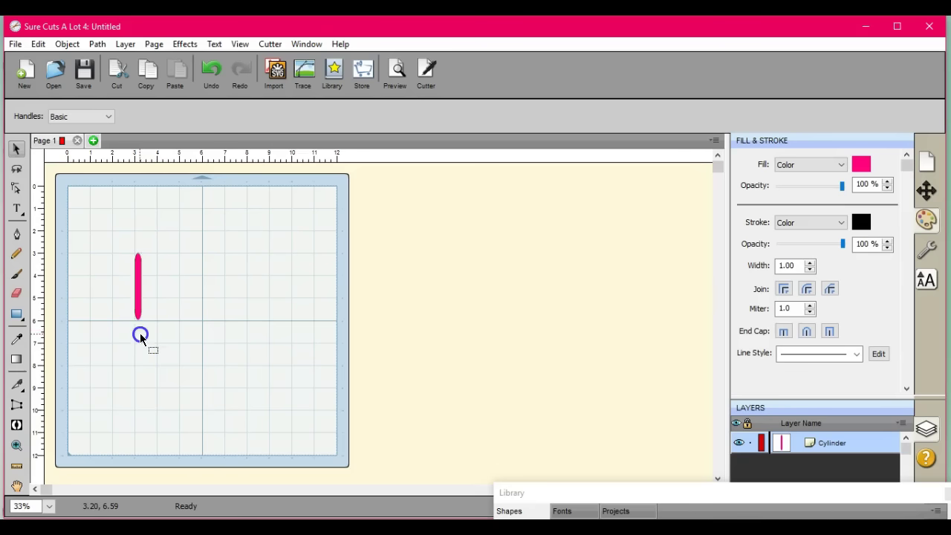
left_click(141, 326)
left_click(145, 276)
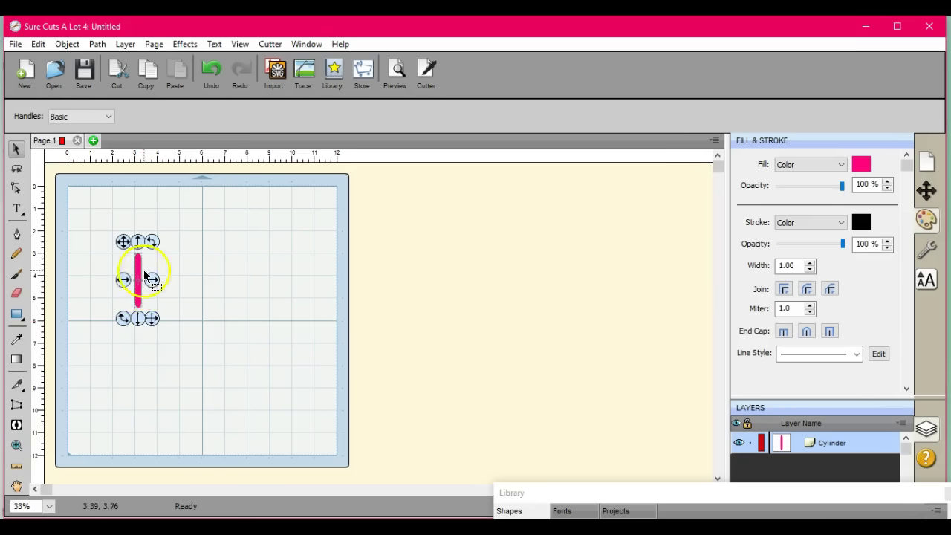
- Duplicate the pink bar with Total Columns 5, then select all five bars
left_click(69, 44)
left_click(97, 193)
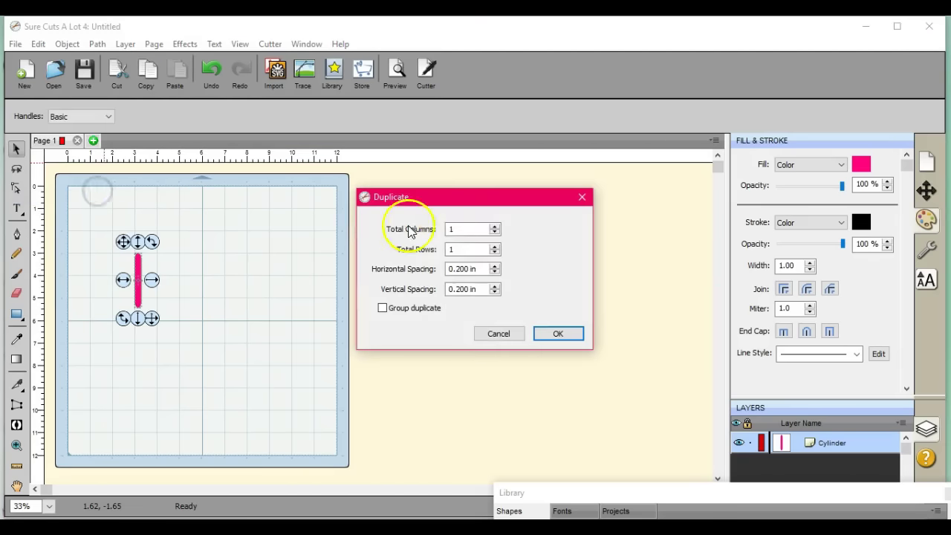
left_click_drag(463, 228, 434, 233)
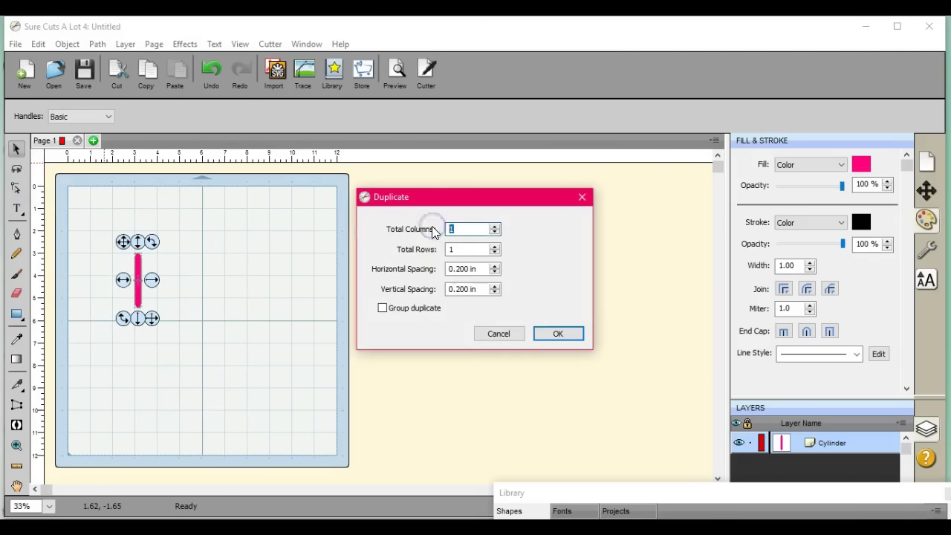
type("5")
key("Tab")
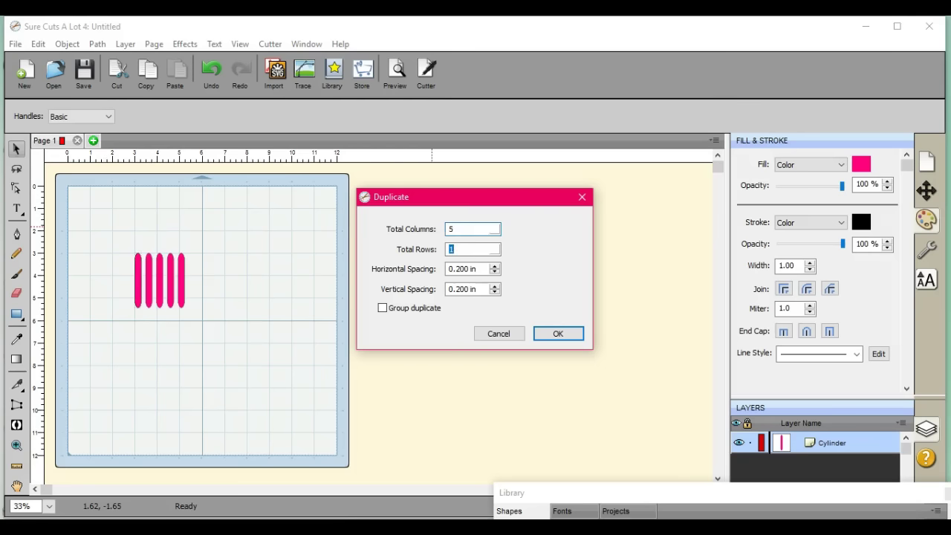
left_click(558, 333)
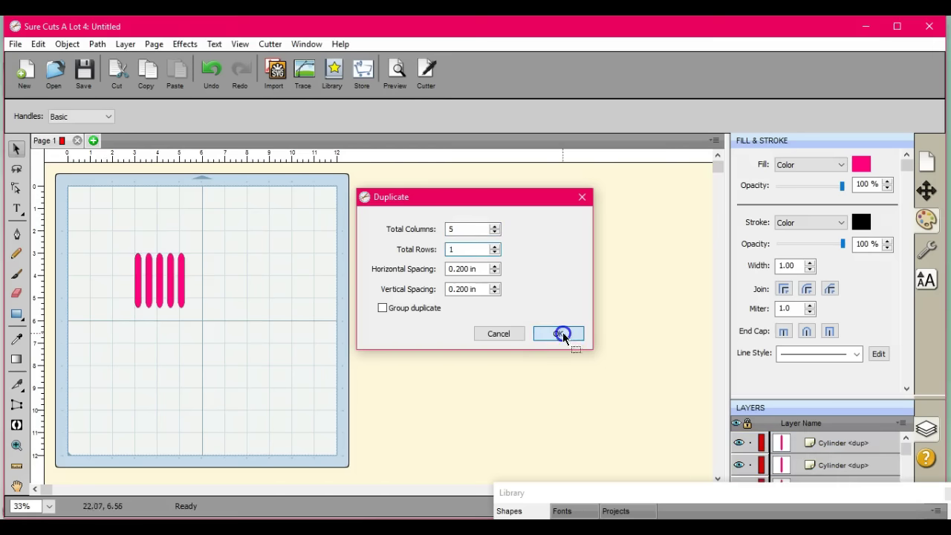
left_click_drag(140, 230, 243, 363)
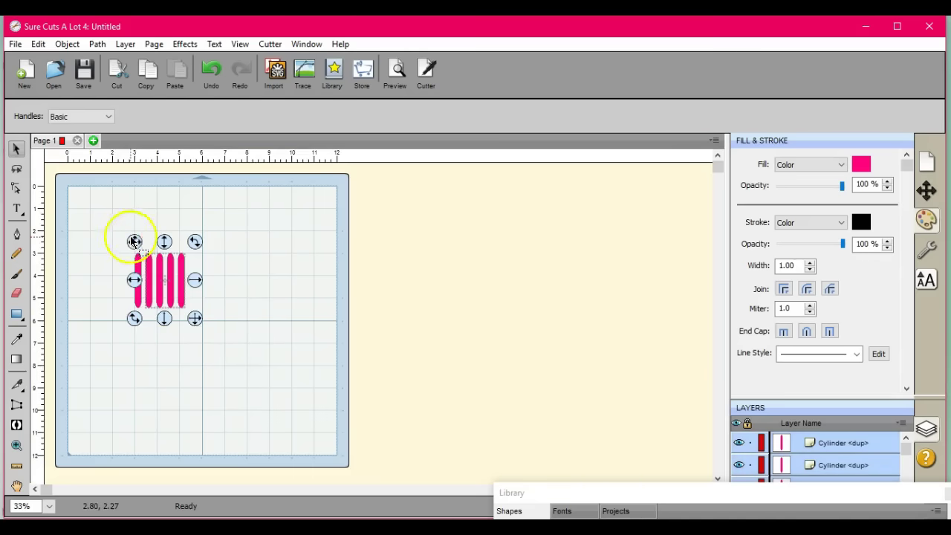
- Move four bars to the lower right, rotate the remaining bar 90° to lie flat at left
left_click_drag(127, 237, 242, 333)
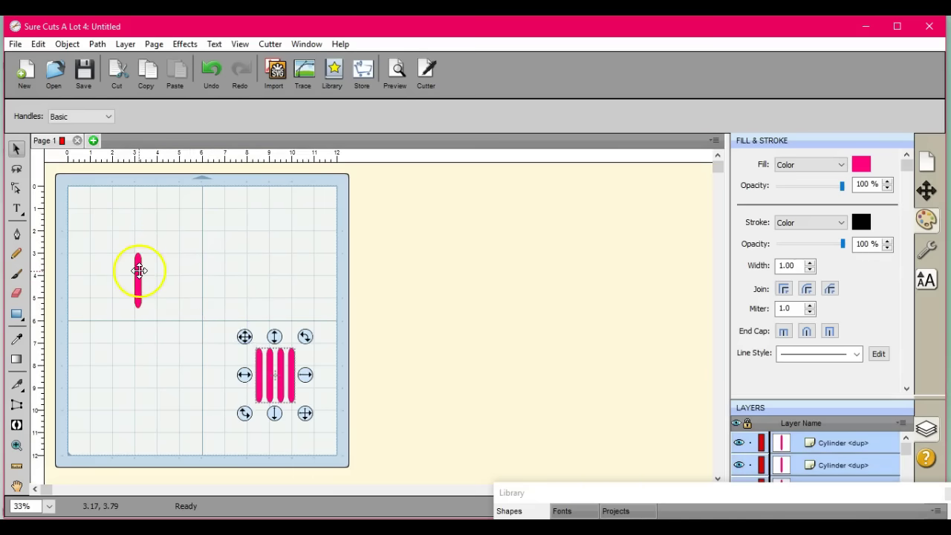
left_click(138, 269)
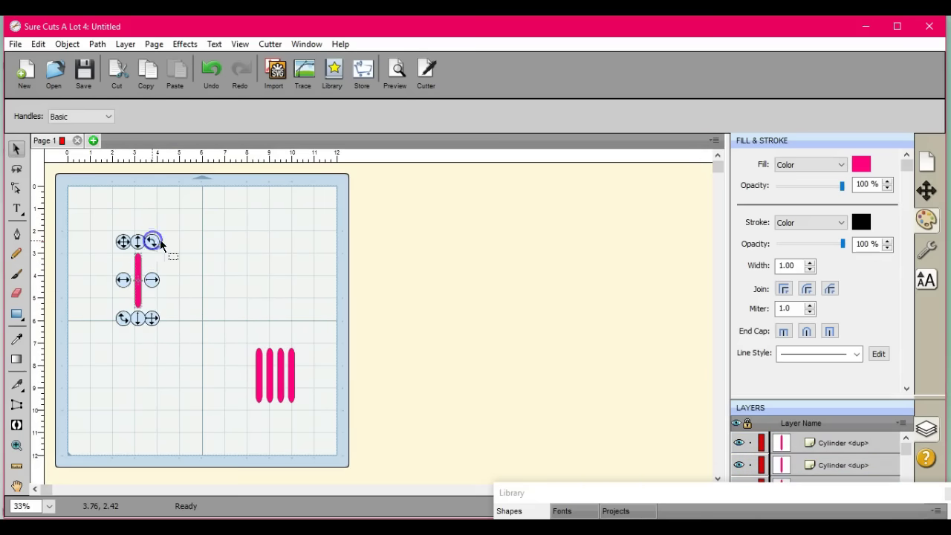
left_click(926, 190)
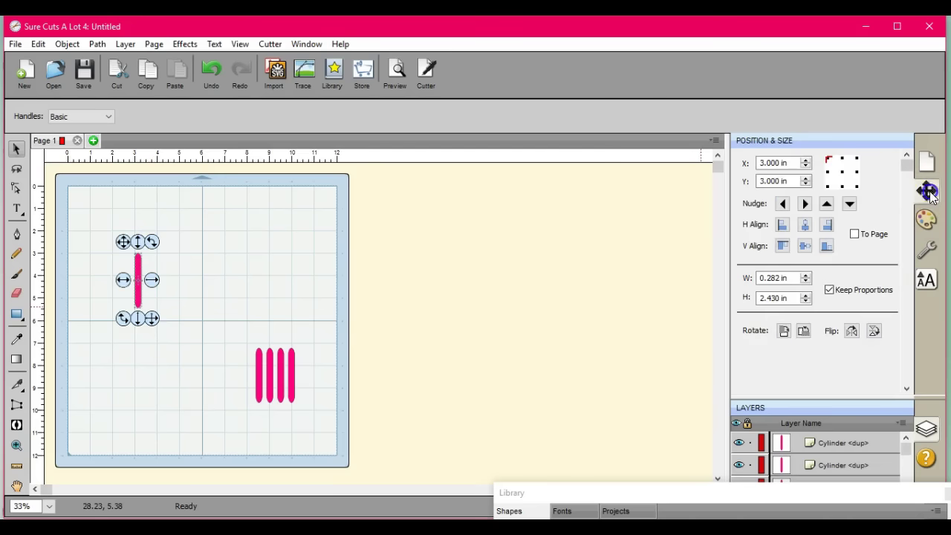
left_click(785, 332)
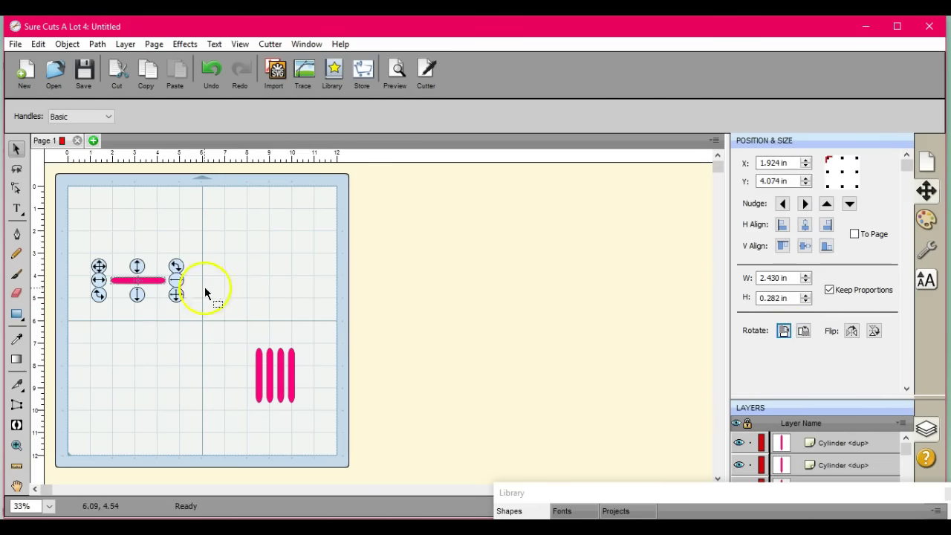
left_click_drag(108, 275, 74, 307)
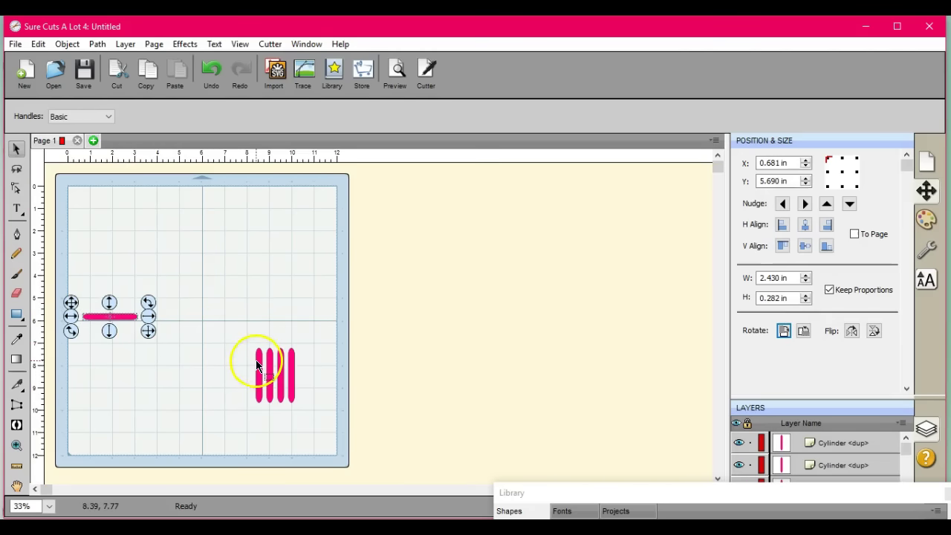
left_click_drag(260, 365, 117, 256)
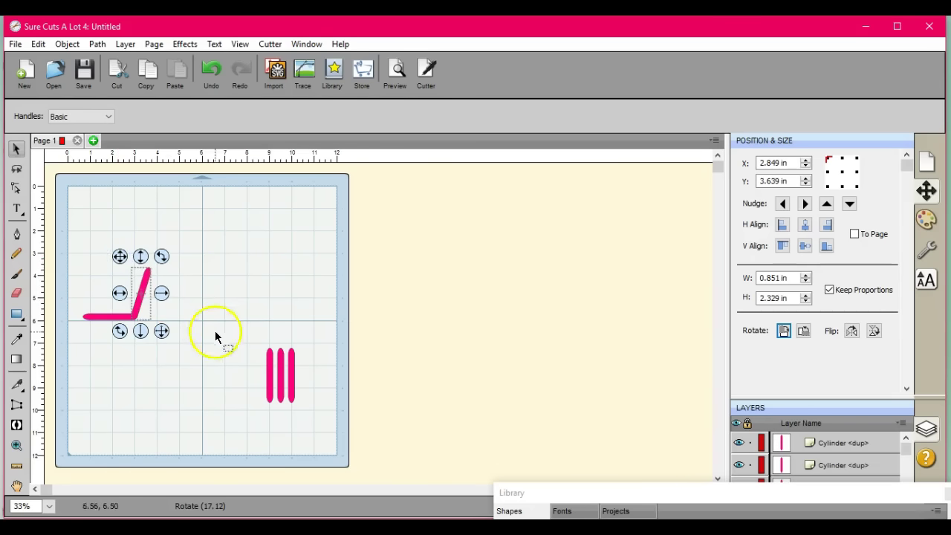
- Attach a tilted bar as the spike's down stroke and raise its height to 2.870 in
left_click_drag(270, 366, 158, 289)
left_click_drag(170, 255, 160, 256)
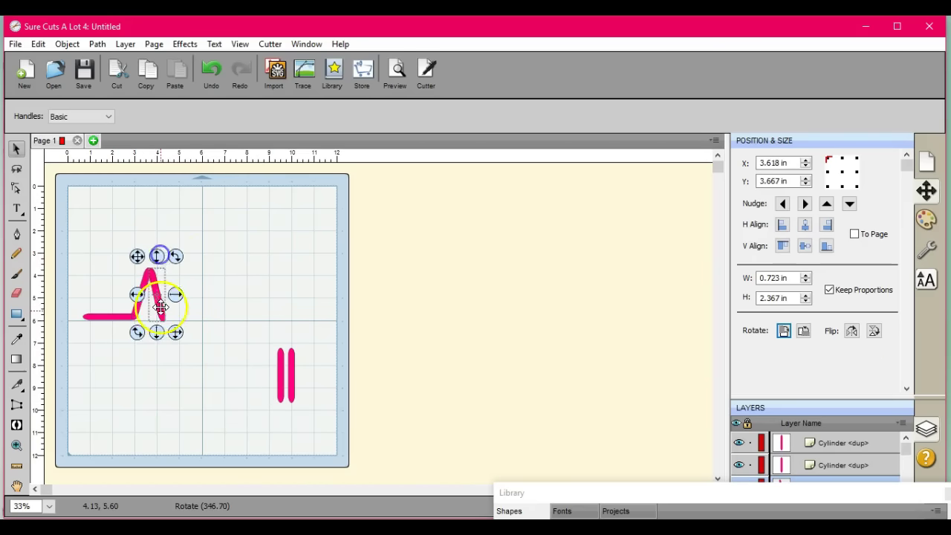
left_click_drag(160, 305, 176, 349)
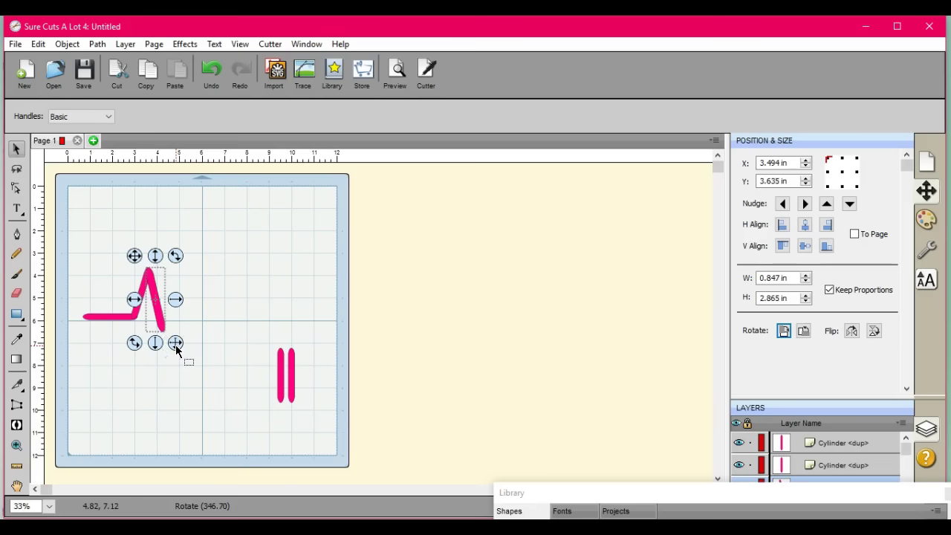
left_click(211, 70)
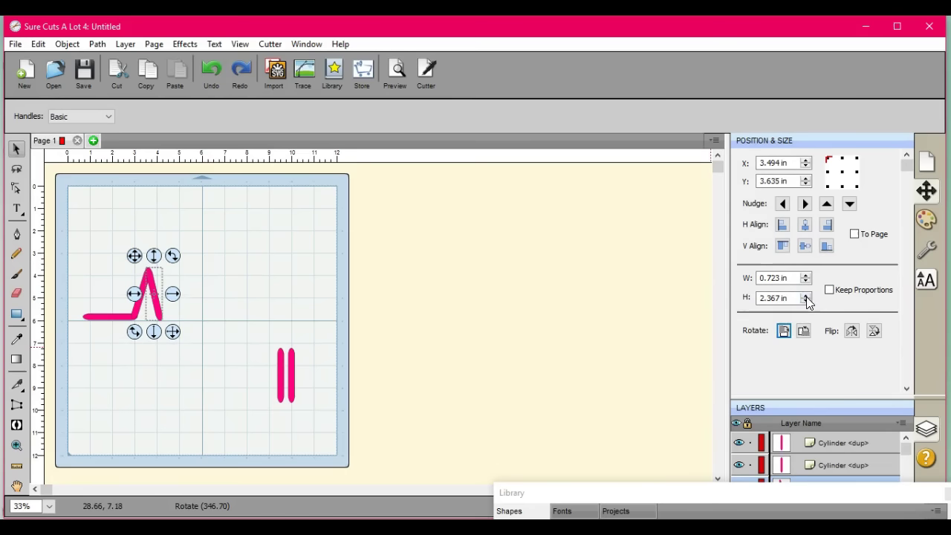
left_click(805, 296)
left_click(806, 296)
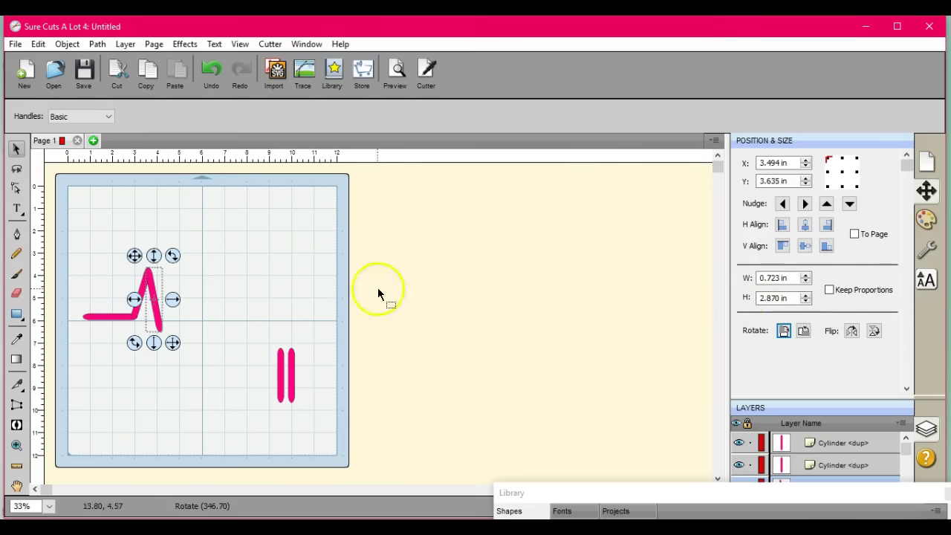
- Add a tilted bar rising from the dip, shortened to 2.110 in and aligned to the stroke
left_click_drag(279, 387, 169, 311)
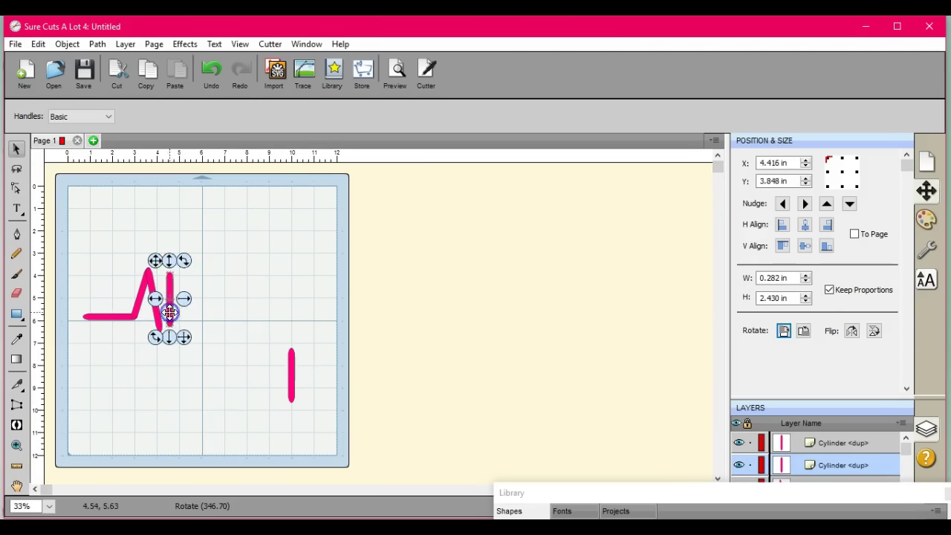
left_click_drag(180, 255, 169, 292)
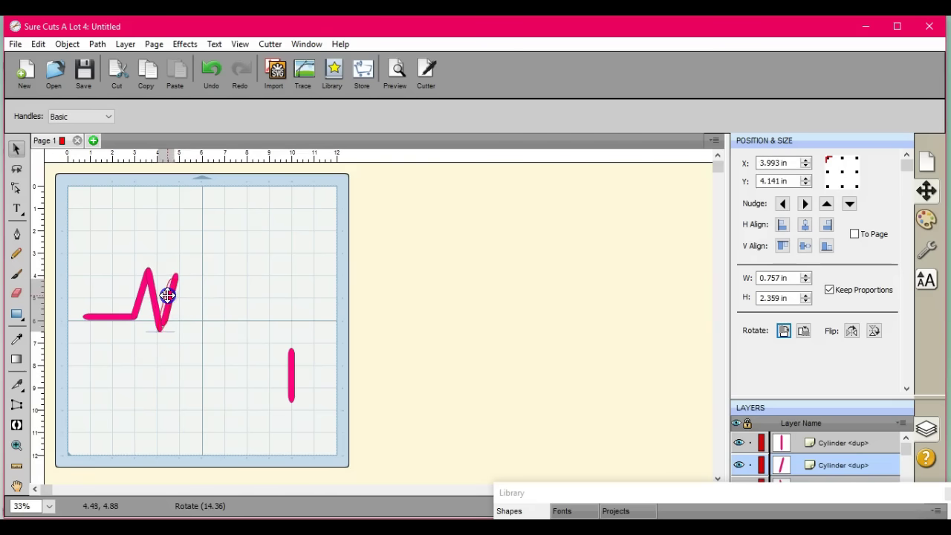
left_click_drag(167, 293, 167, 295)
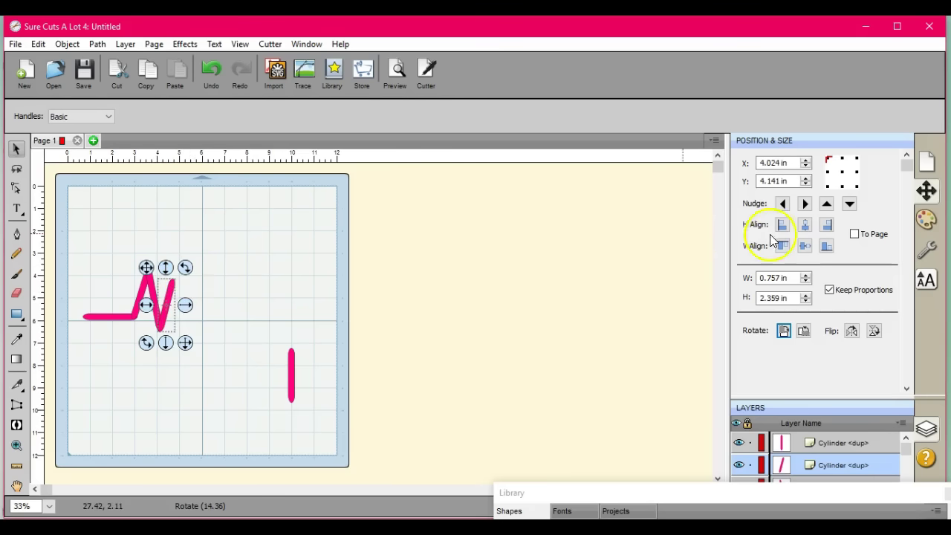
left_click(805, 301)
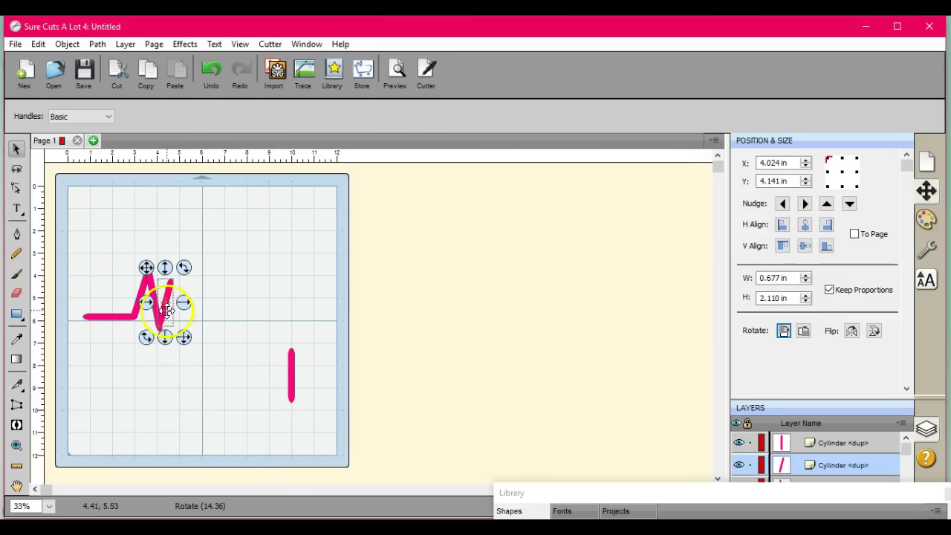
left_click_drag(166, 303, 166, 310)
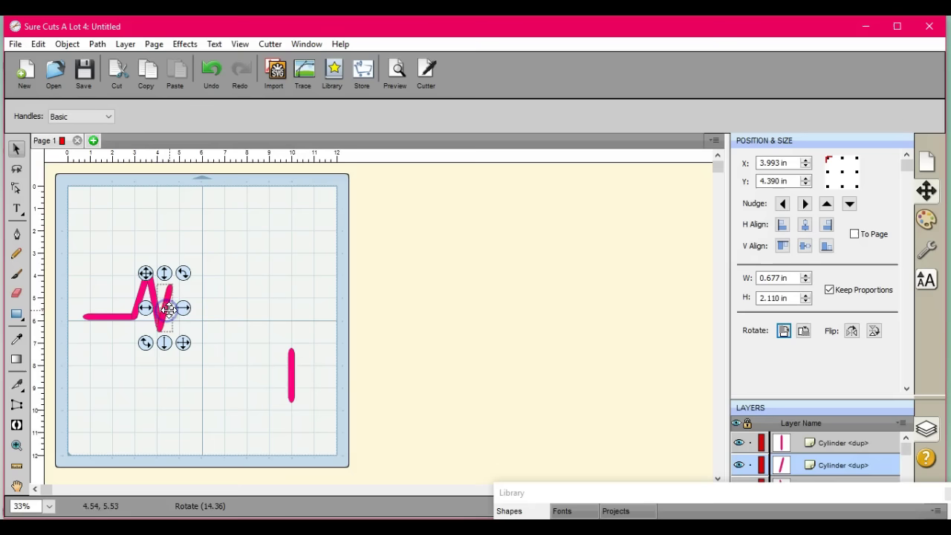
left_click(292, 377)
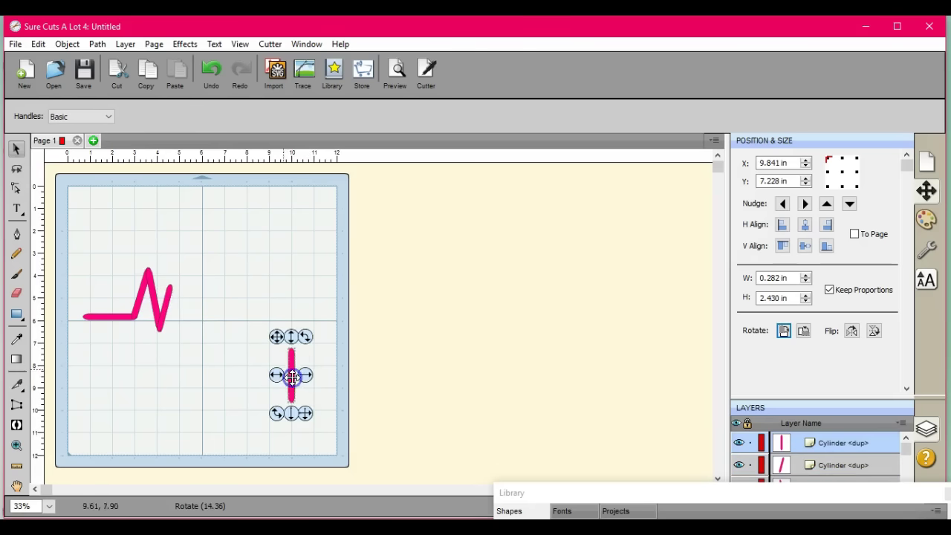
- Duplicate the last bar with Total Columns set to 3
left_click(69, 43)
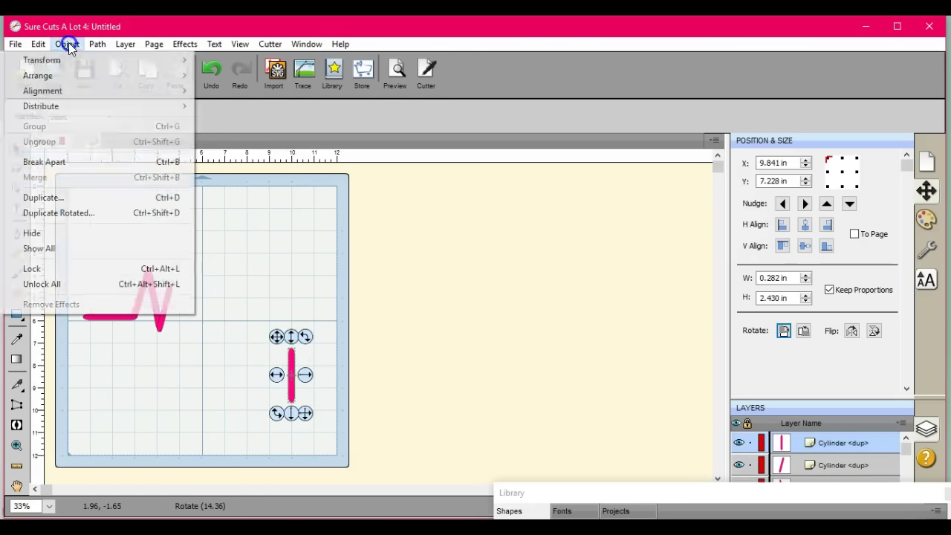
left_click(101, 194)
left_click(495, 225)
left_click(495, 226)
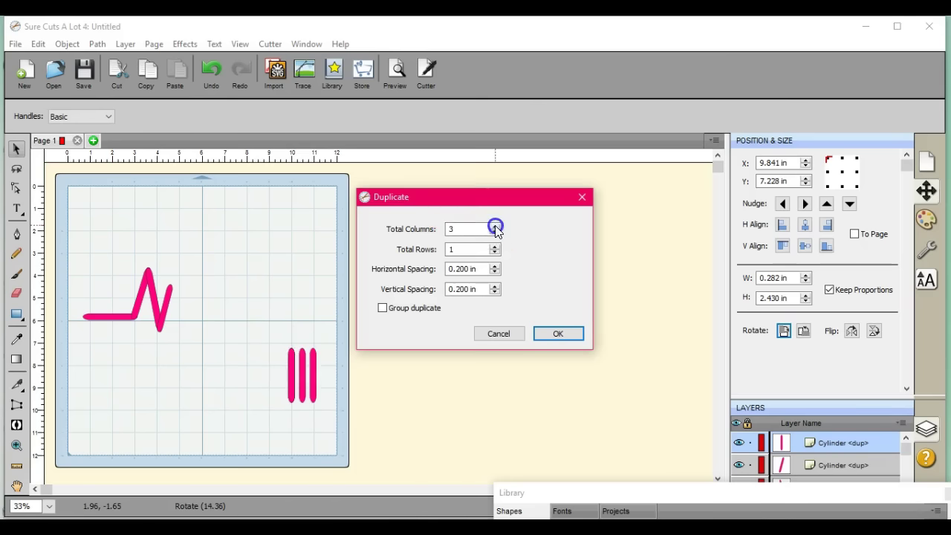
left_click(569, 338)
left_click(564, 334)
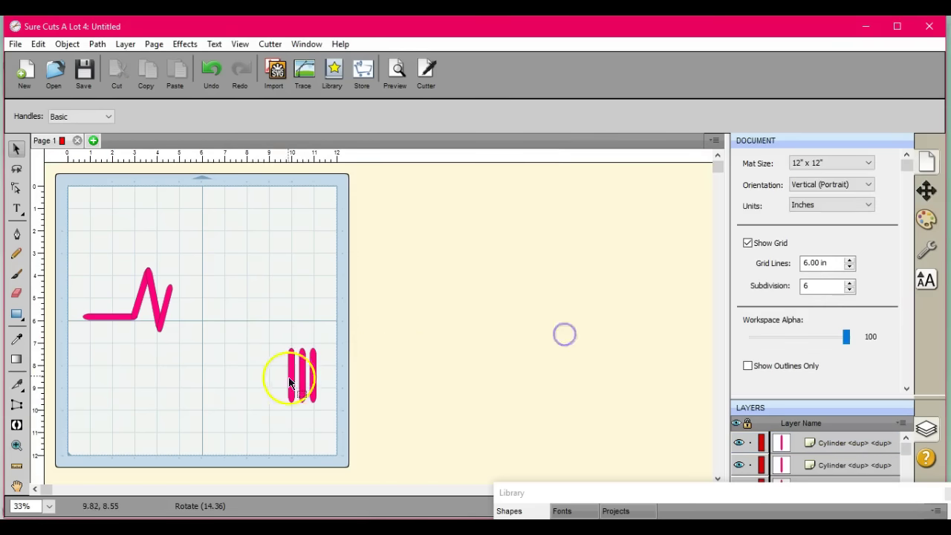
- Place one bar beside the zigzag and, with Keep Proportions off, shorten it to 1.930 in
left_click_drag(291, 379, 182, 313)
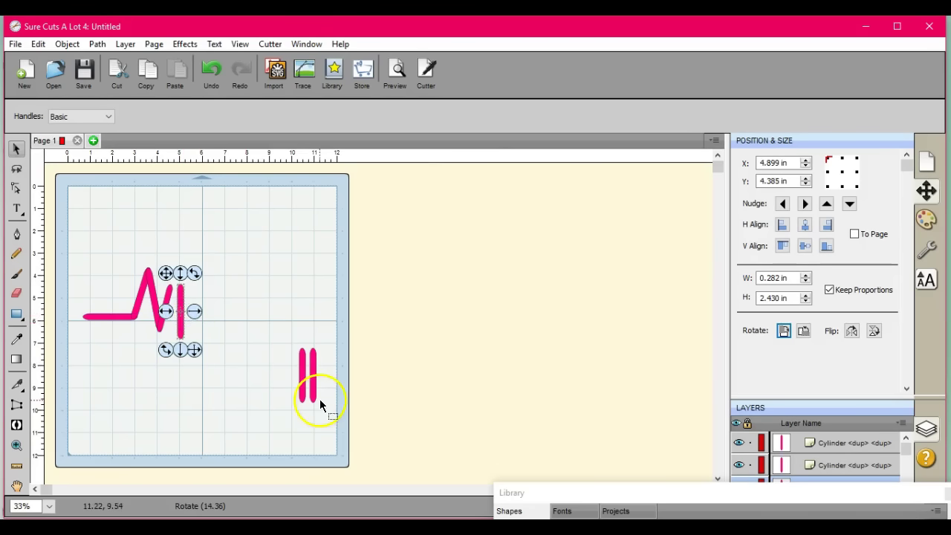
left_click(829, 290)
left_click(805, 301)
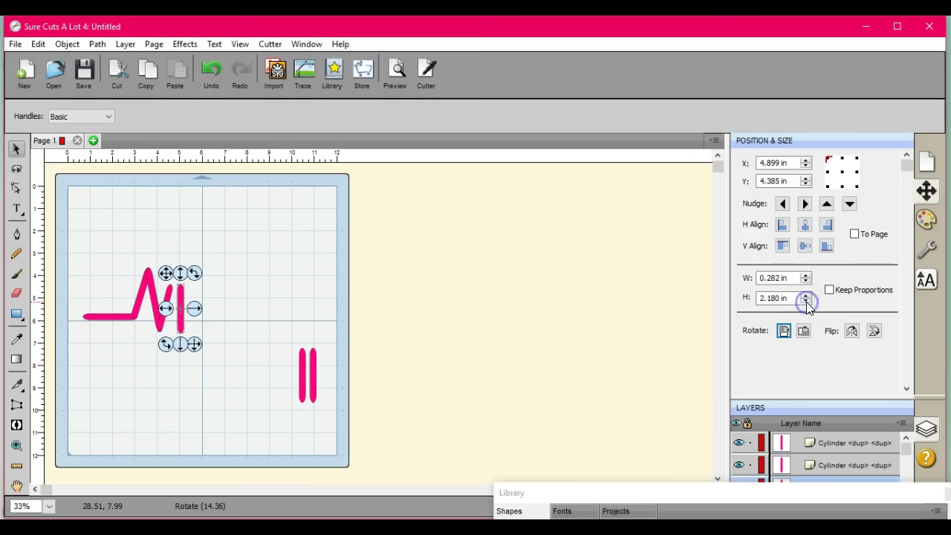
left_click(805, 301)
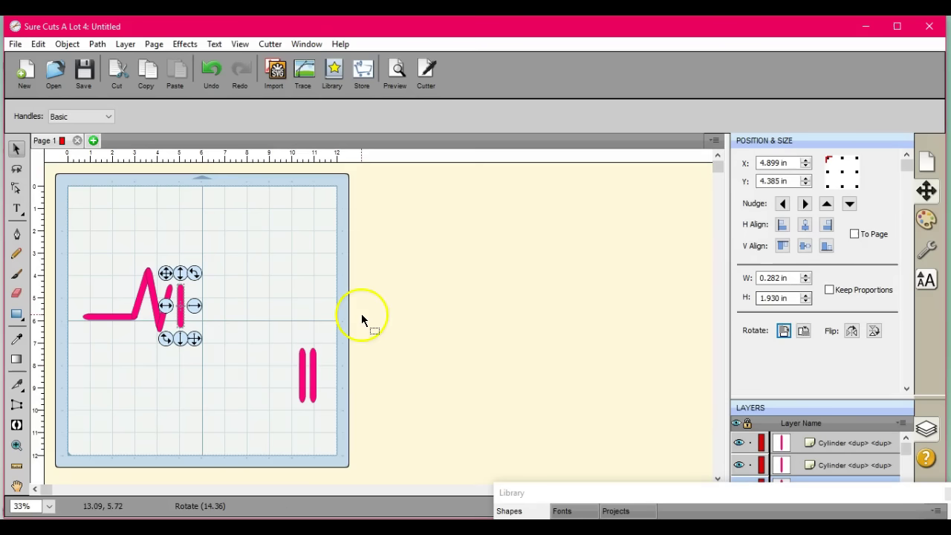
- Tilt the short bar into a 1.583 in stroke from the second peak, then bring another bar alongside
left_click_drag(194, 275, 180, 281)
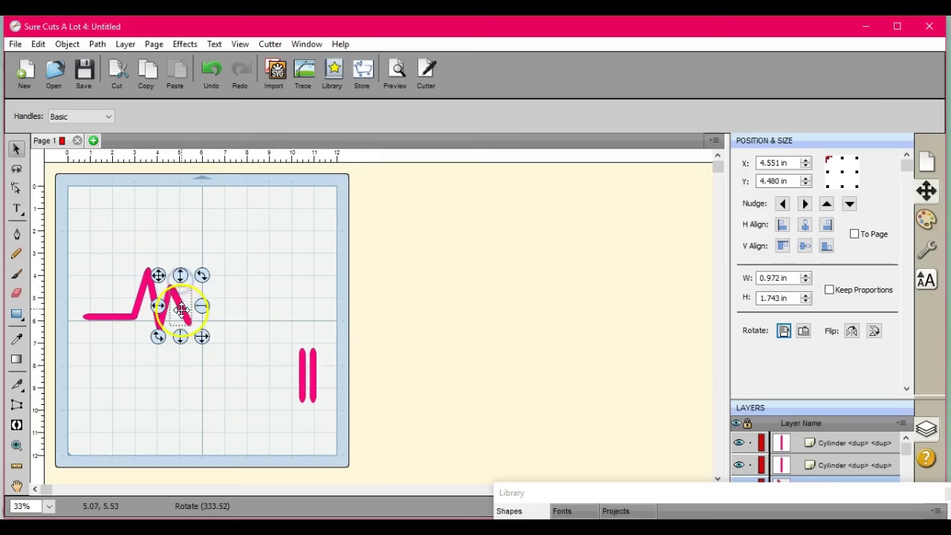
left_click_drag(197, 326, 191, 310)
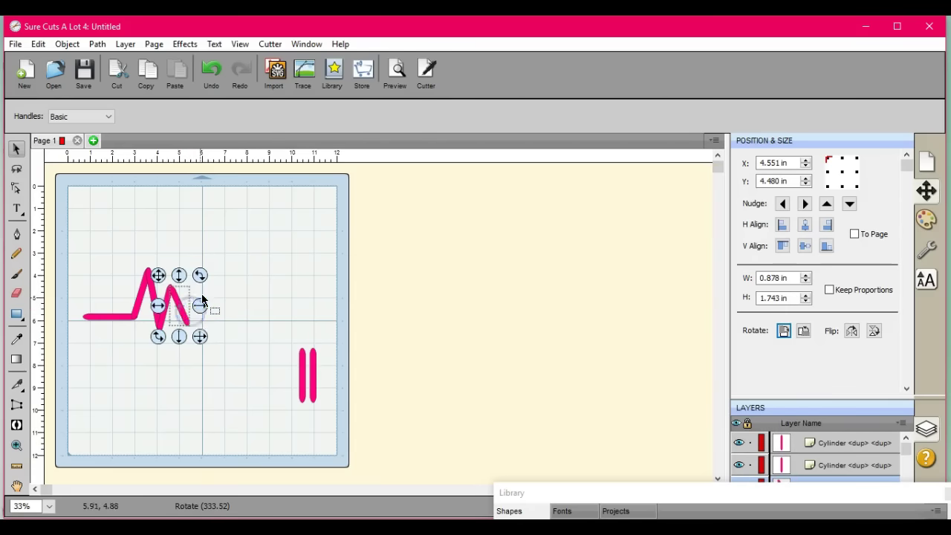
left_click_drag(202, 278, 206, 280)
left_click(178, 314)
left_click_drag(178, 314, 190, 330)
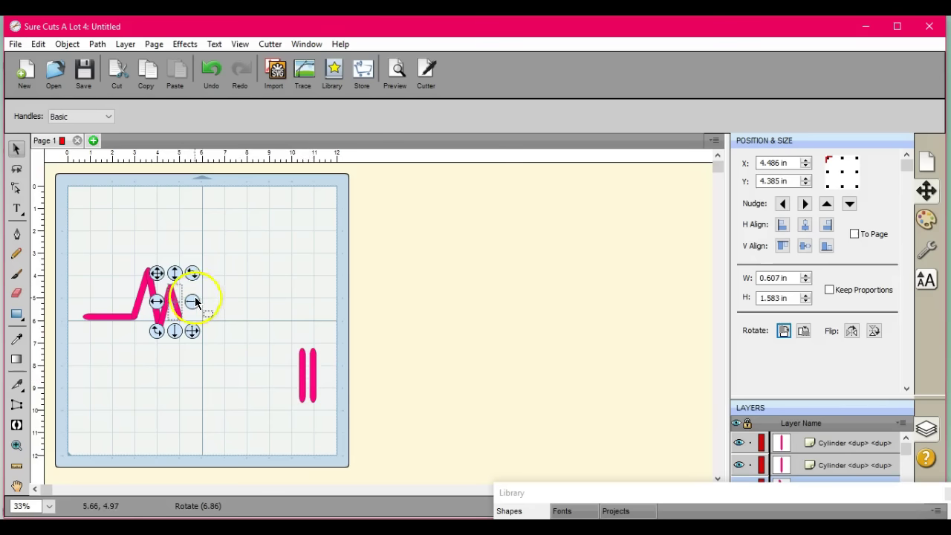
left_click_drag(192, 300, 195, 296)
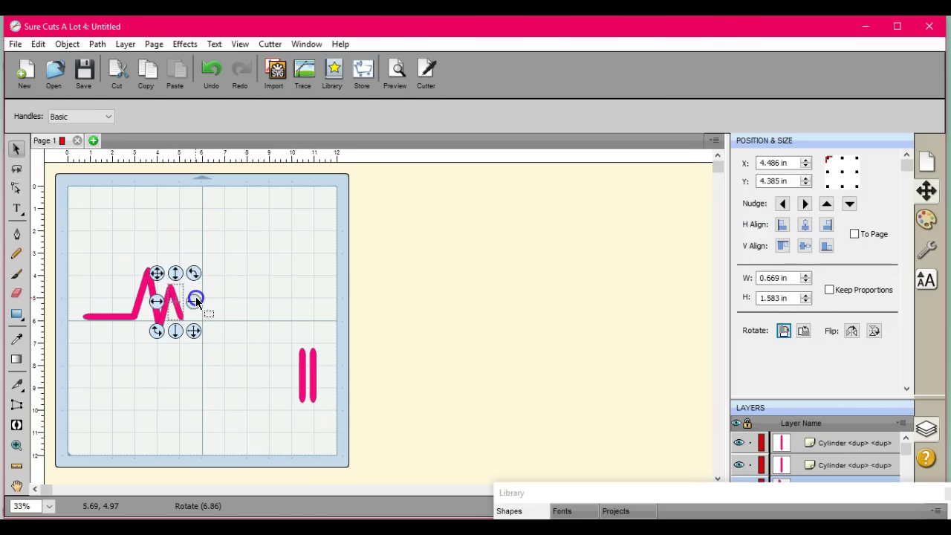
left_click_drag(301, 376, 206, 306)
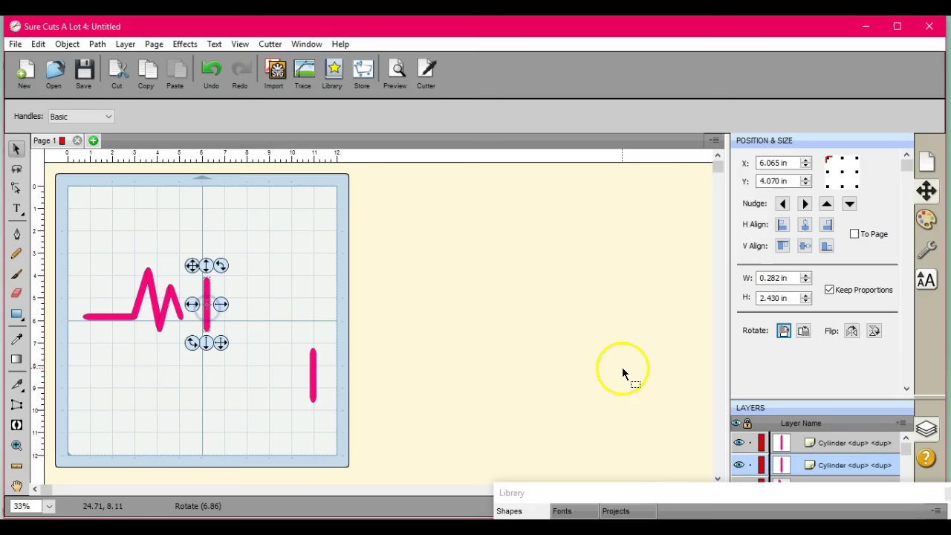
- Rotate the extra bar 90° into a flat 2.430 in tail at the baseline, then select the whole line
left_click(803, 330)
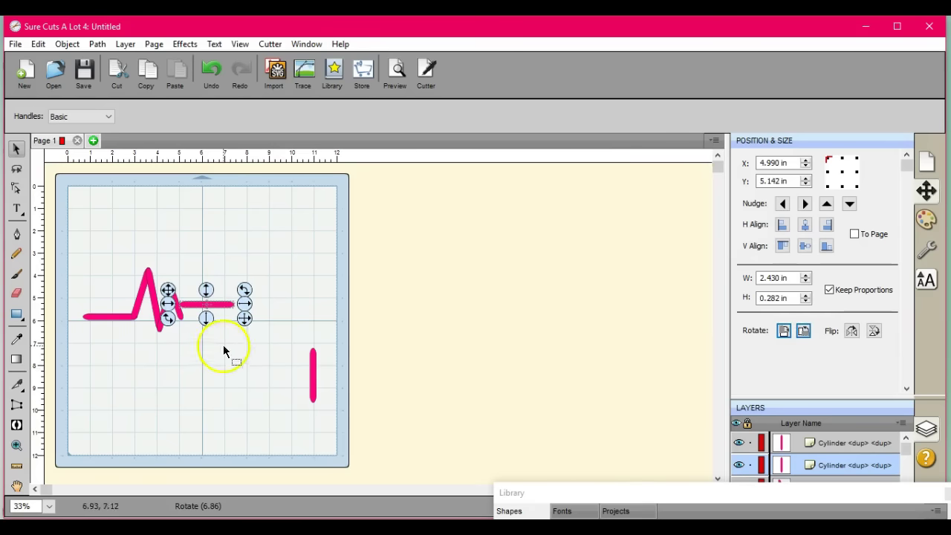
left_click_drag(205, 291, 202, 305)
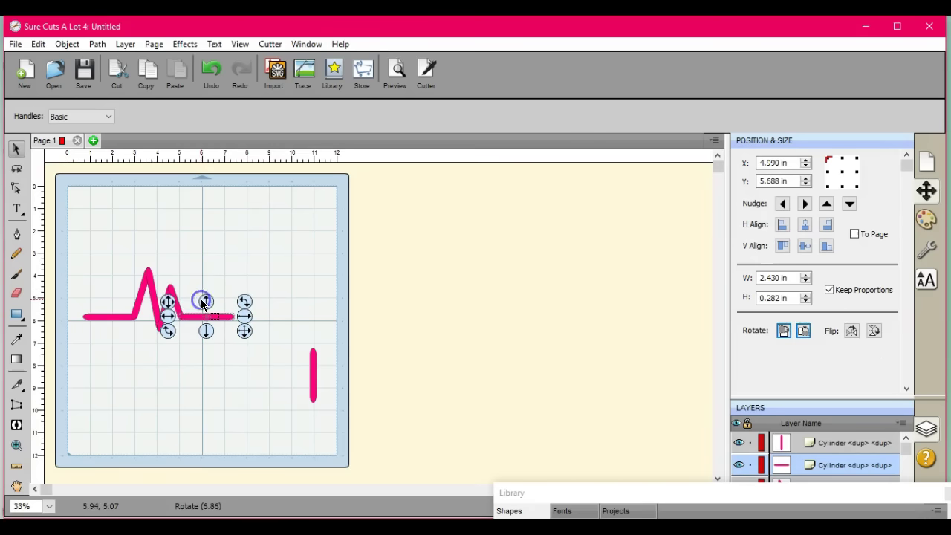
left_click(782, 204)
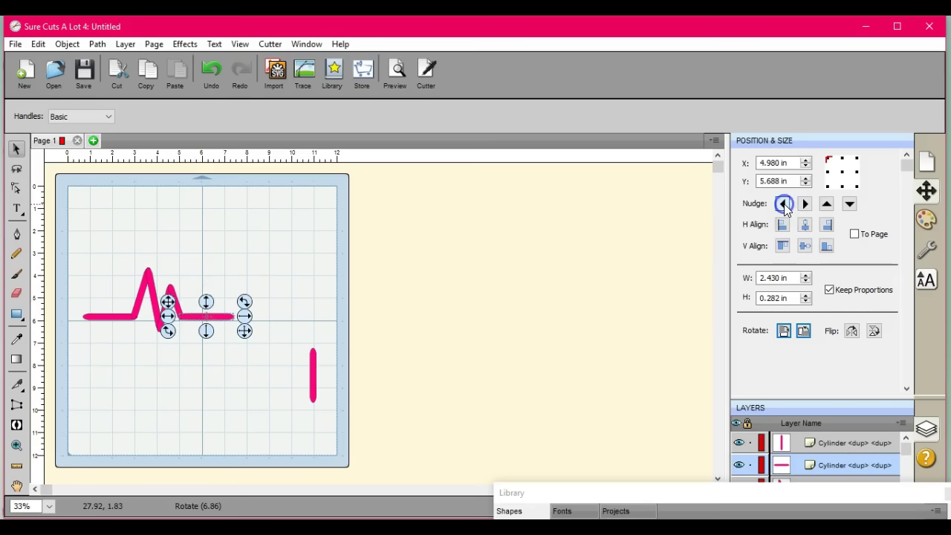
left_click(493, 349)
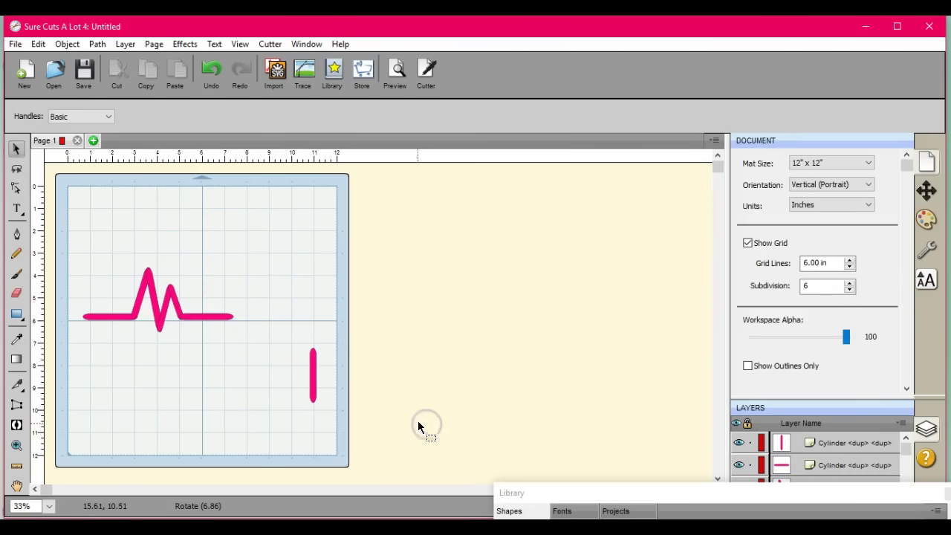
left_click_drag(73, 218, 284, 387)
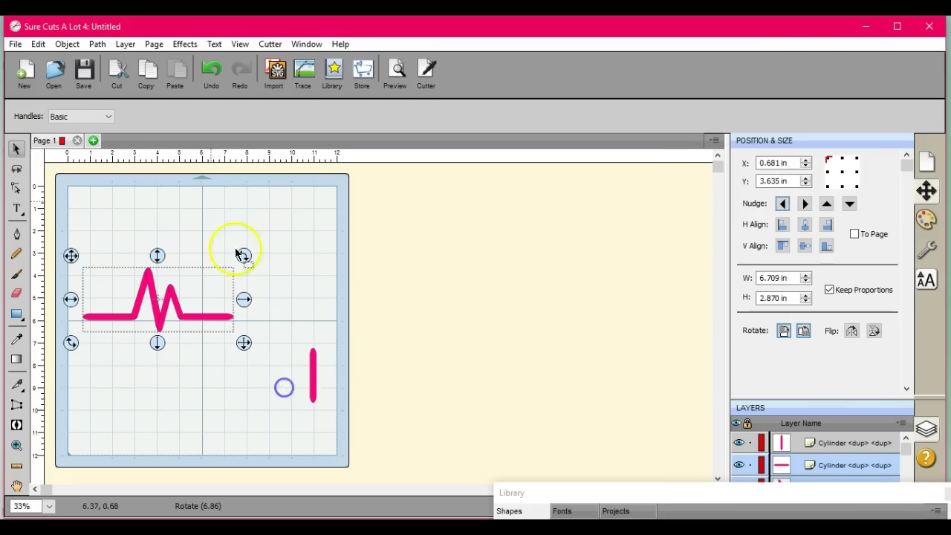
- Merge the heartbeat pieces with Ctrl+W, then undo the merge
left_click(96, 43)
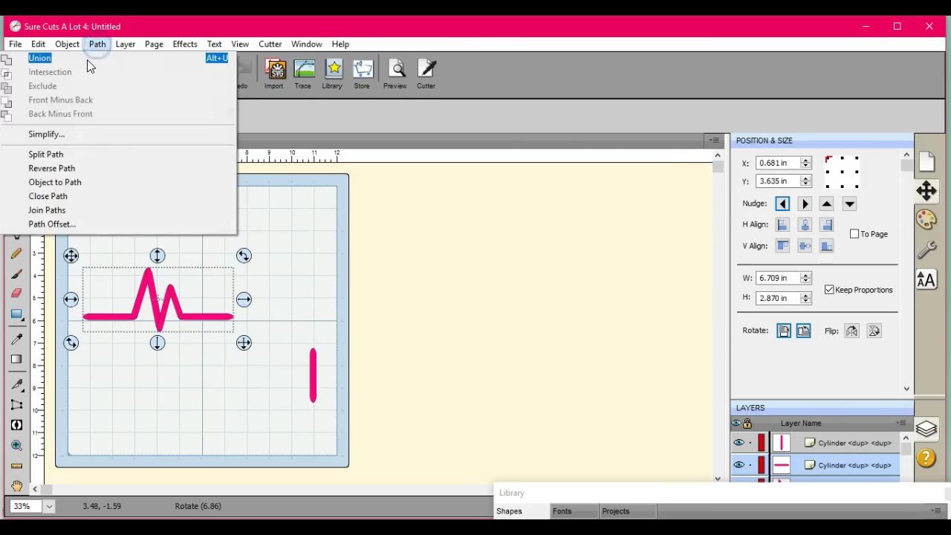
left_click(178, 216)
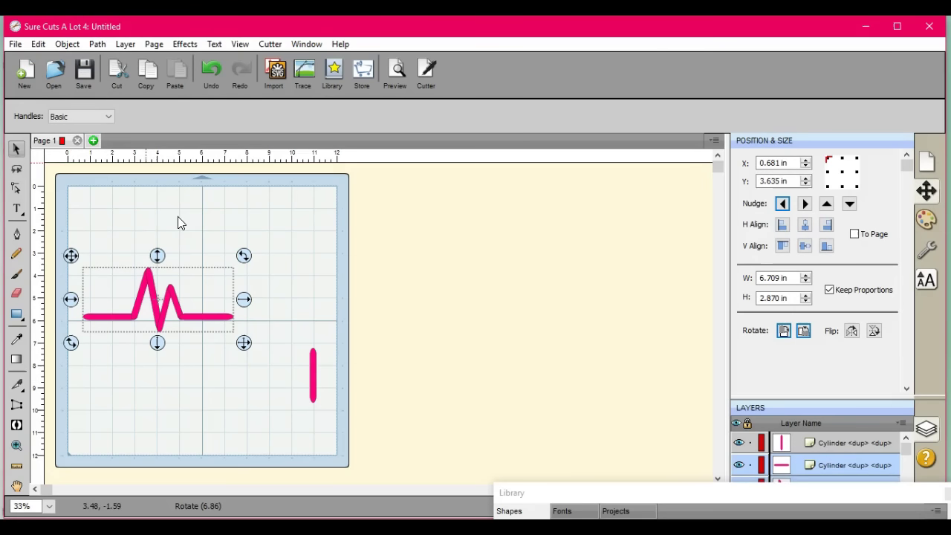
key("ctrl+w")
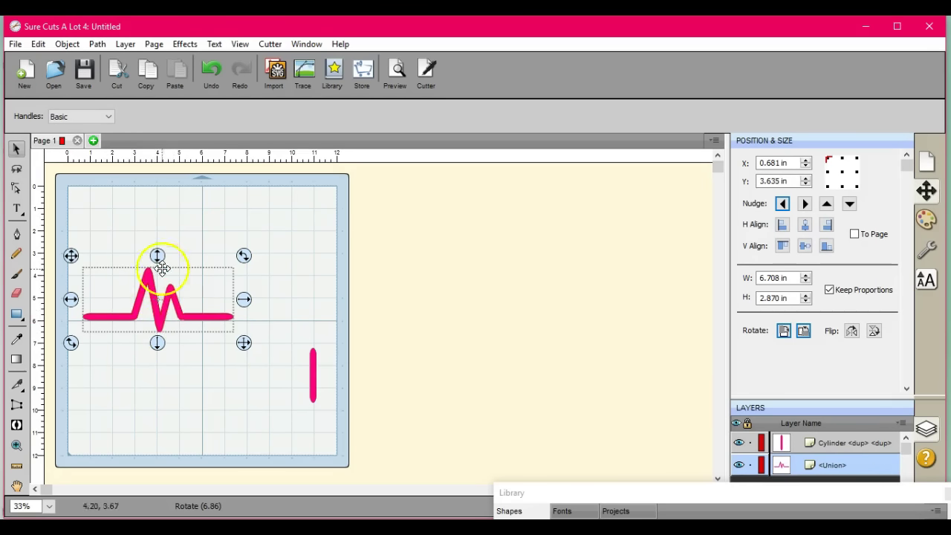
left_click(210, 394)
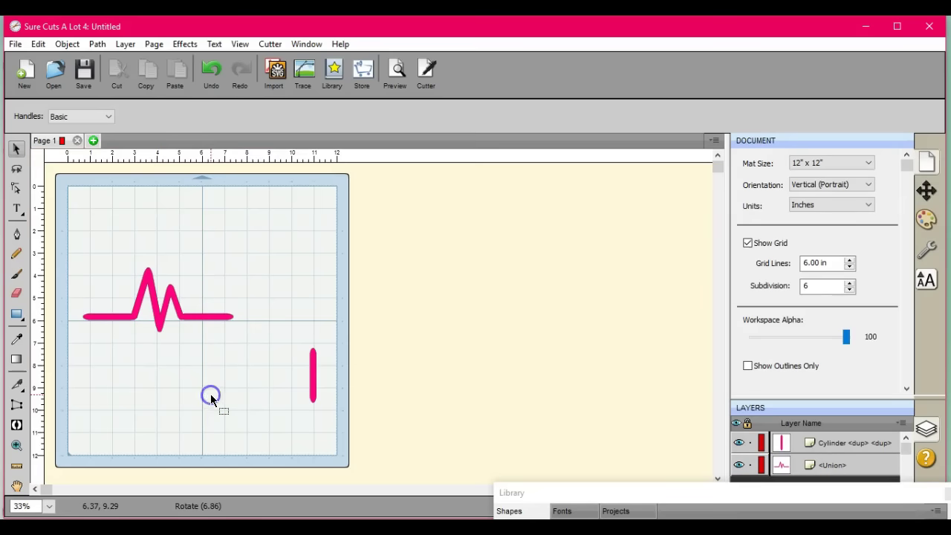
left_click(200, 314)
left_click(211, 71)
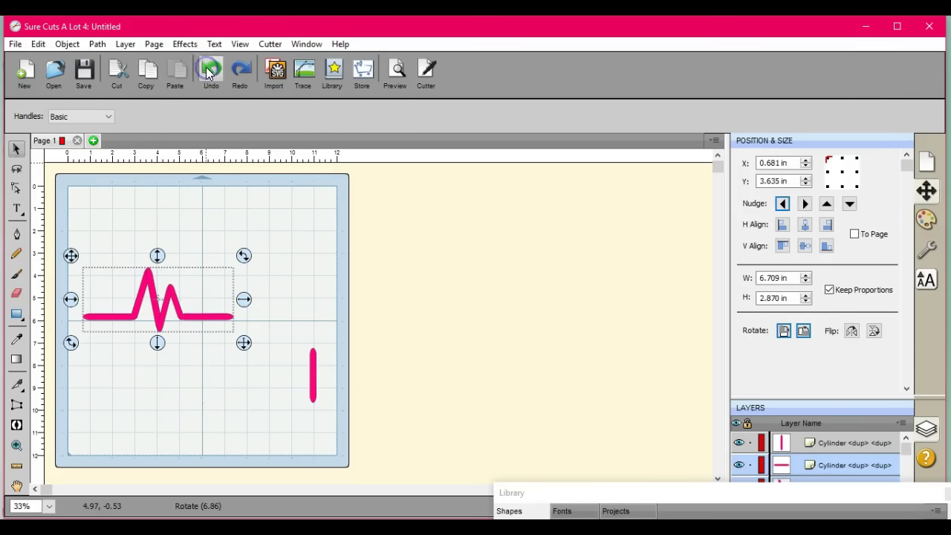
- Nudge the horizontal tail left, reselect the whole heartbeat line, and Union it into one shape
left_click(213, 226)
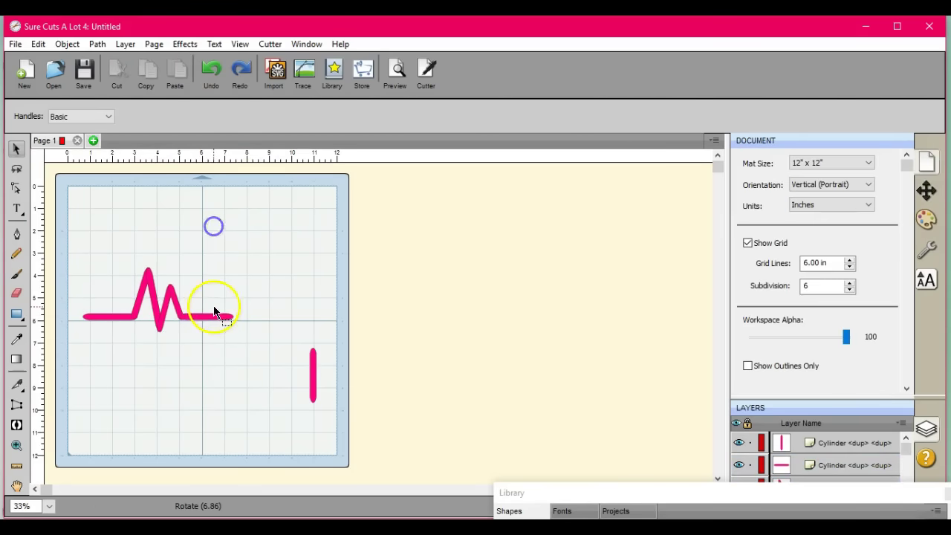
left_click(209, 317)
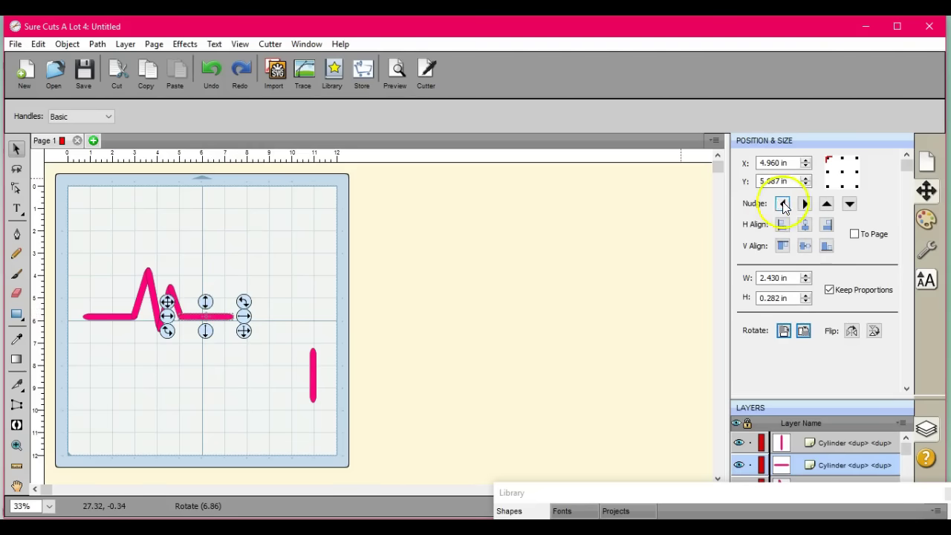
left_click(782, 203)
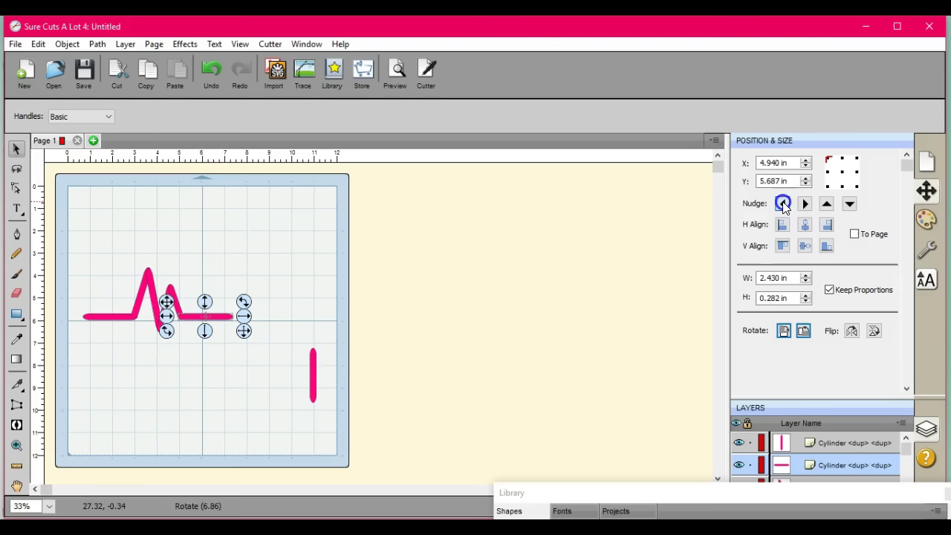
left_click(515, 380)
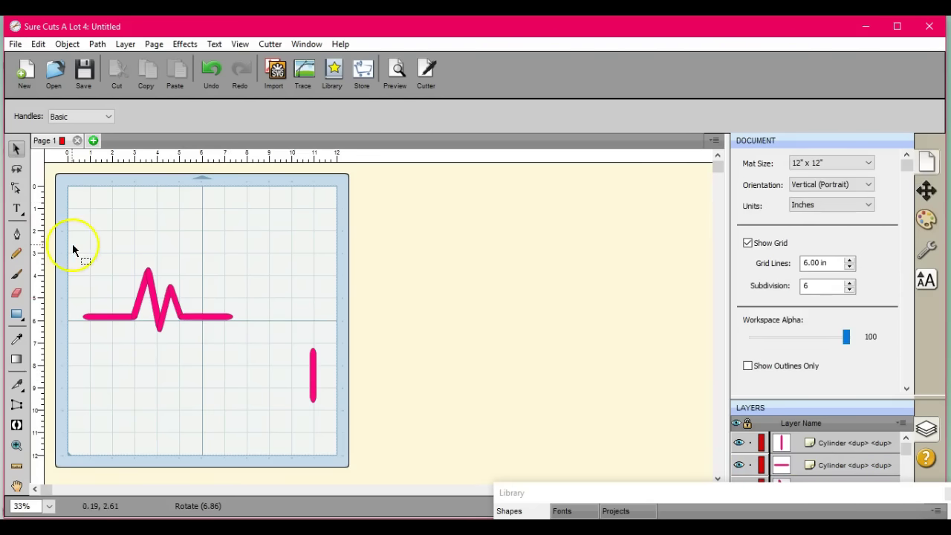
left_click_drag(68, 245, 253, 386)
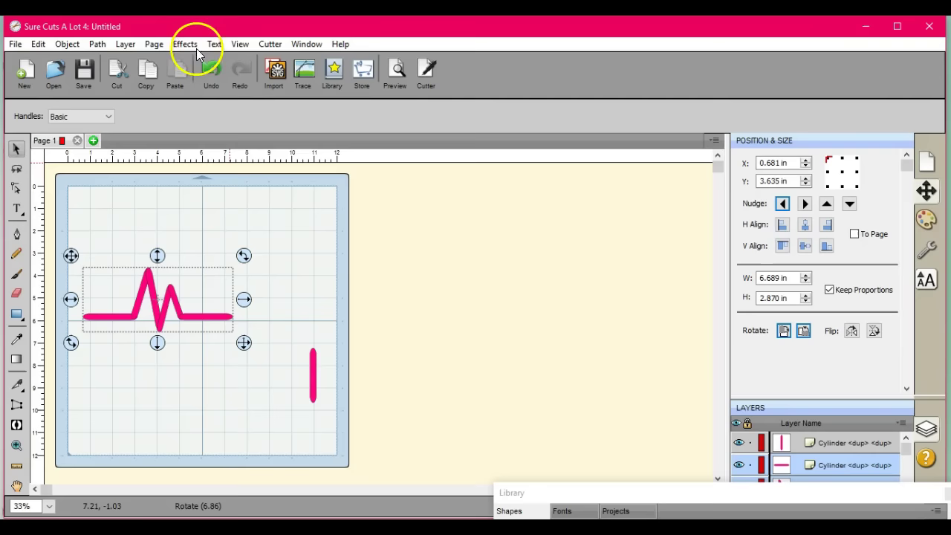
left_click(91, 44)
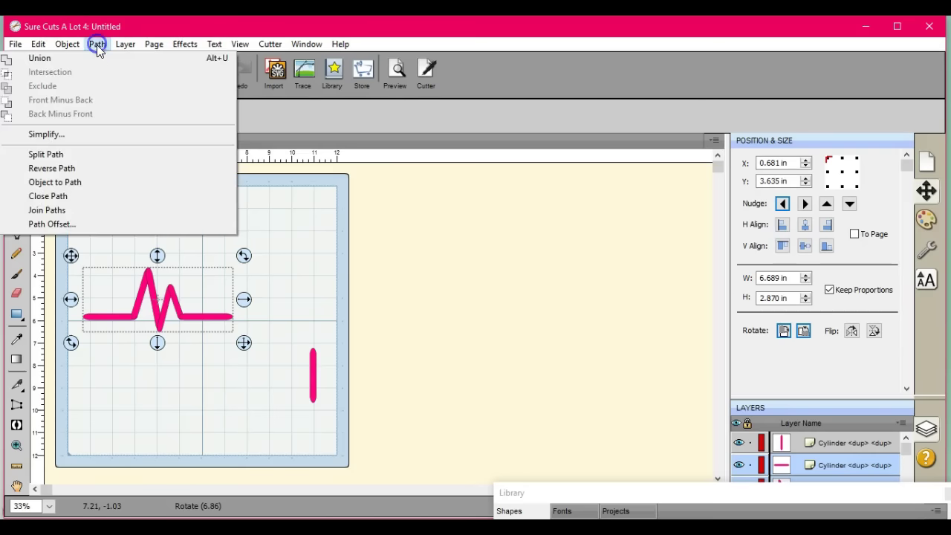
left_click(196, 222)
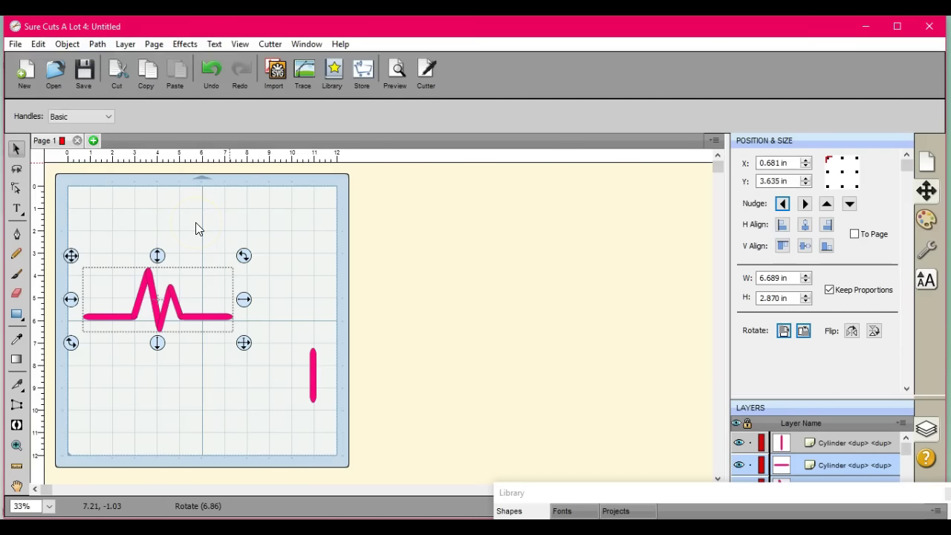
- Delete the leftover vertical bar
left_click(312, 375)
right_click(312, 375)
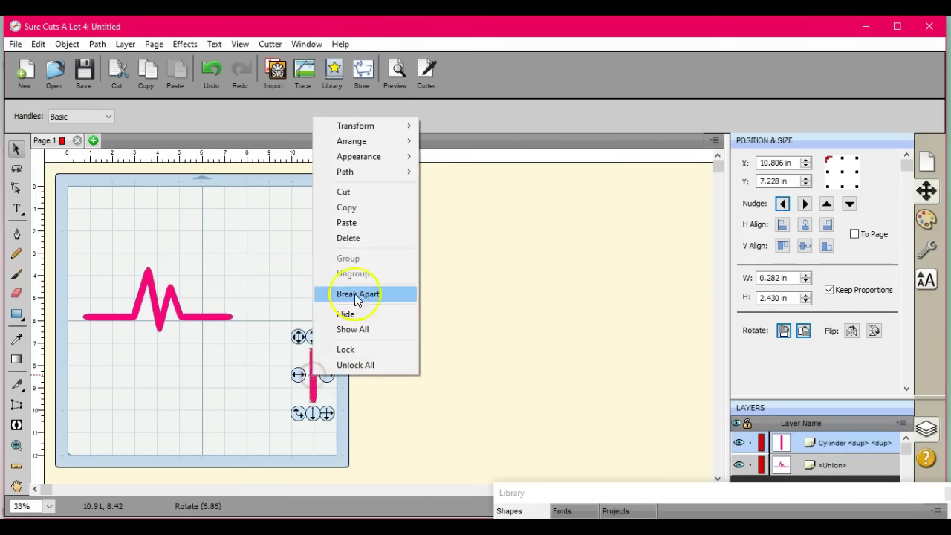
left_click(365, 245)
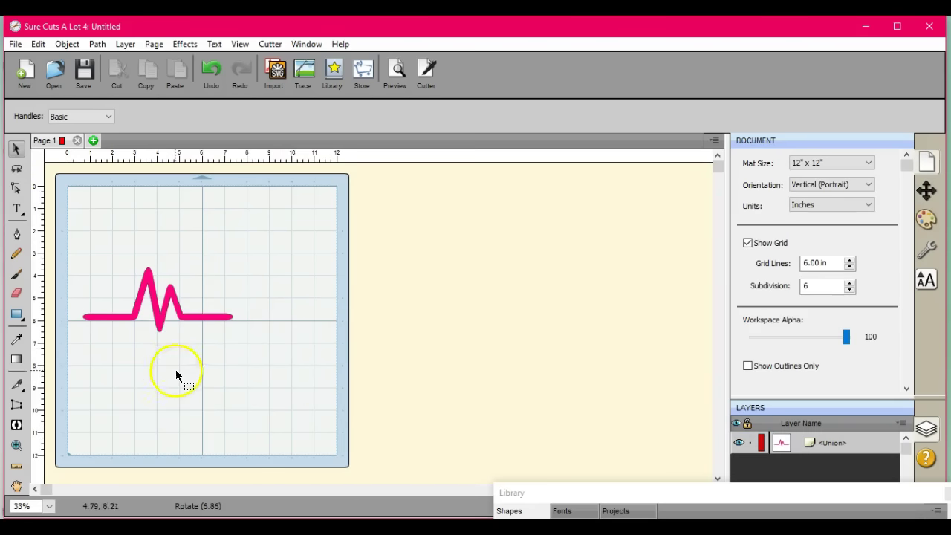
- Shift the heartbeat line up and right, and add the red Heart 2 shape from the Library
left_click_drag(178, 310, 236, 275)
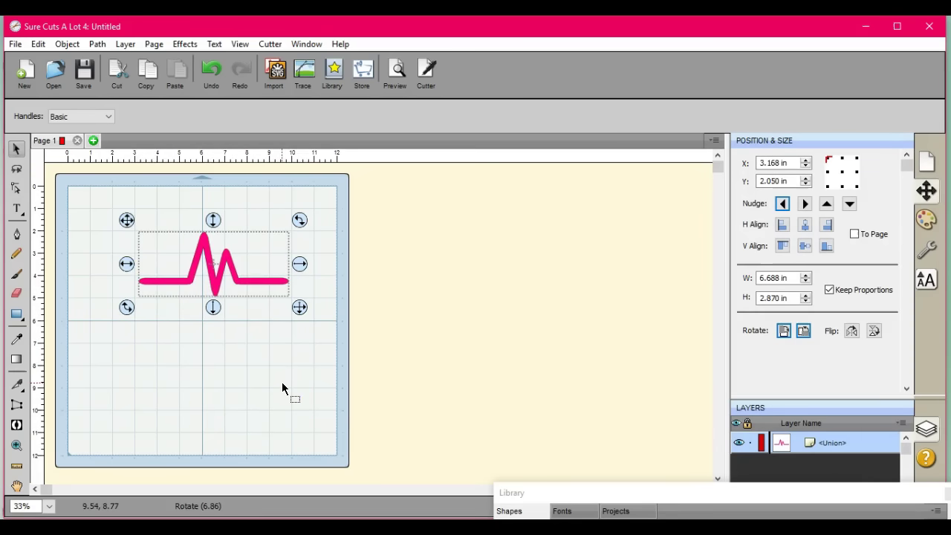
left_click_drag(697, 497, 650, 210)
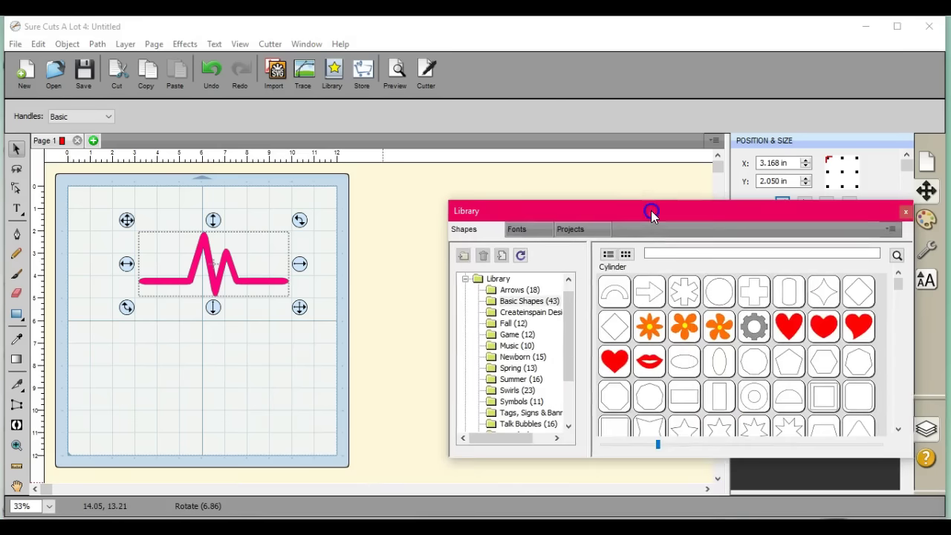
double_click(792, 328)
left_click_drag(662, 215, 689, 439)
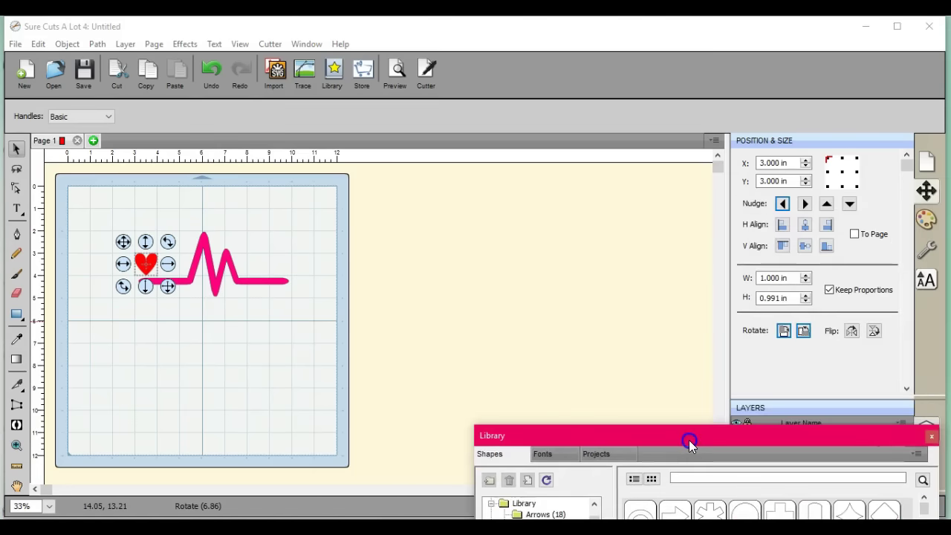
- Place the red heart below the line and enlarge it to 4.575 × 4.597 in
left_click_drag(122, 242, 145, 319)
left_click_drag(193, 364, 271, 445)
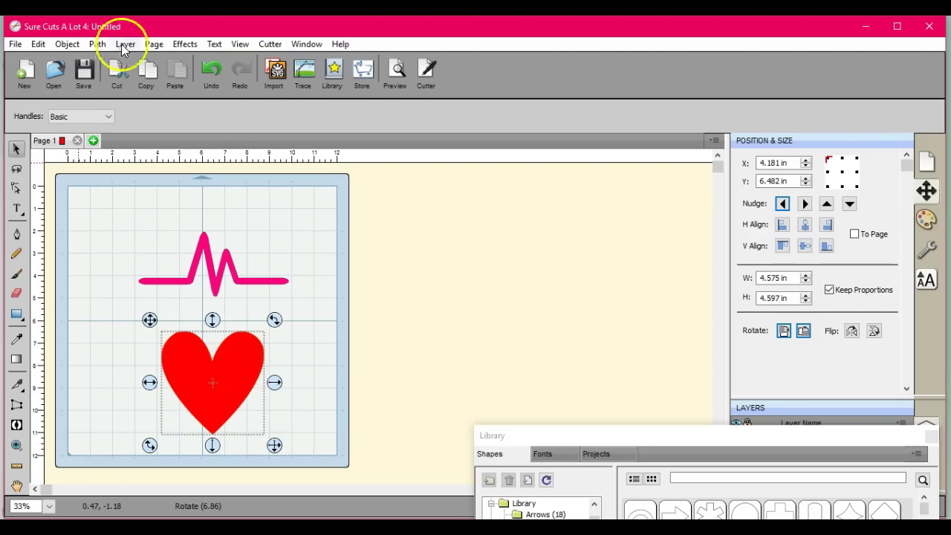
left_click(185, 44)
- Add a 0.200 in Shadow Layer contour cut around the red heart
left_click(108, 229)
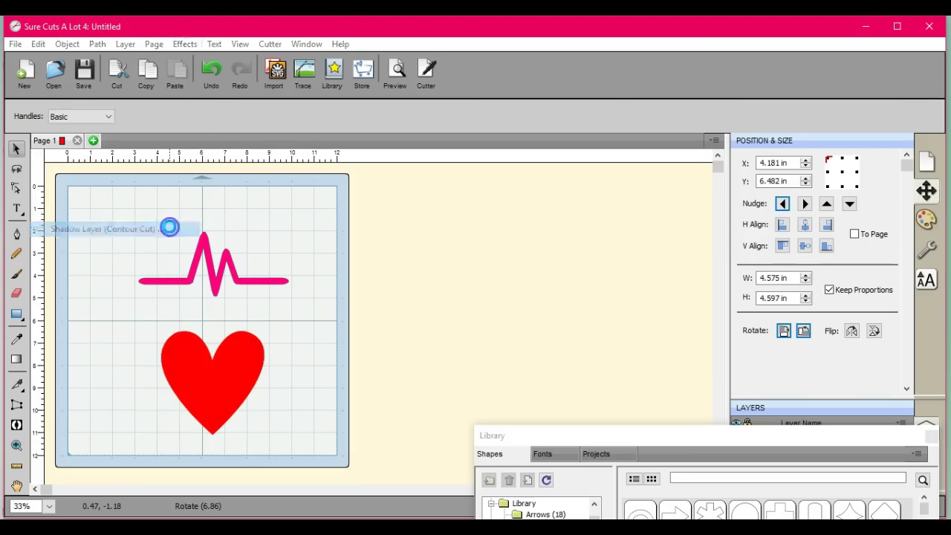
left_click(603, 226)
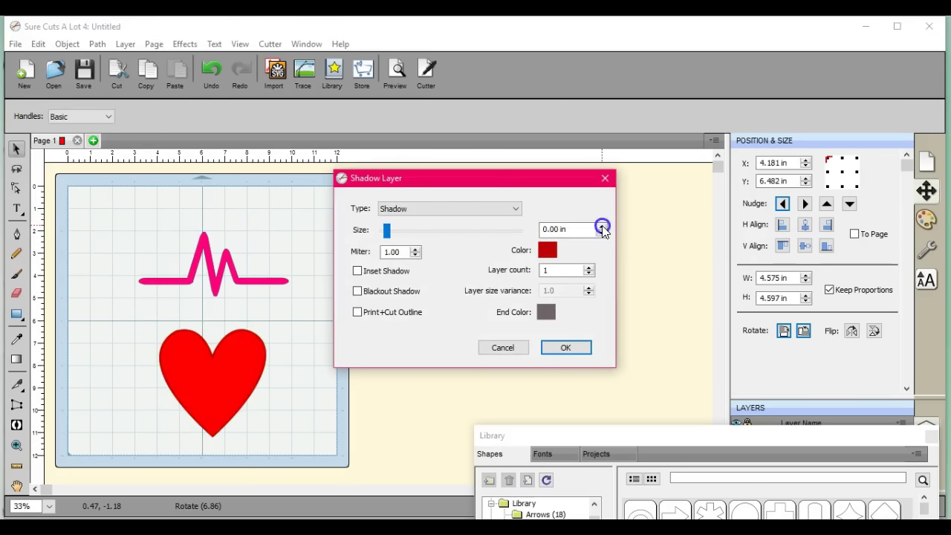
left_click(602, 226)
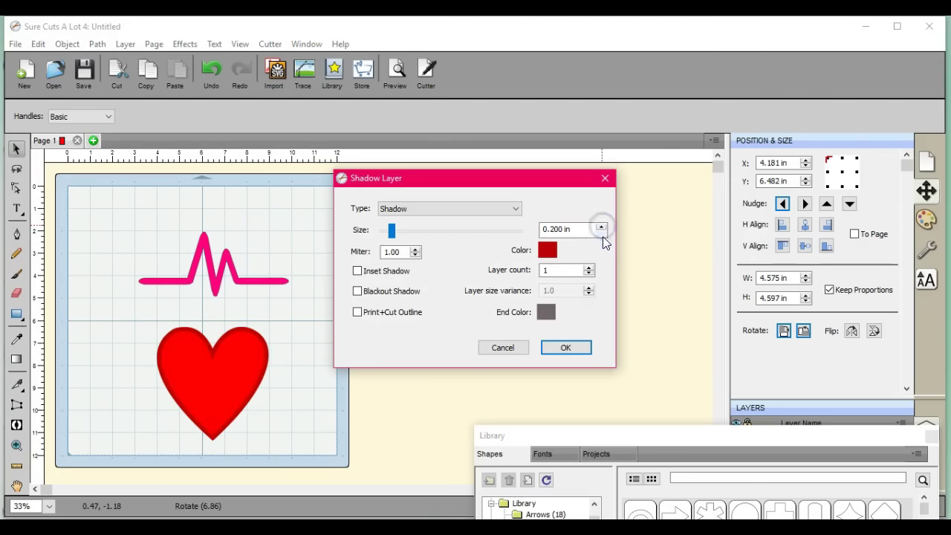
left_click(576, 349)
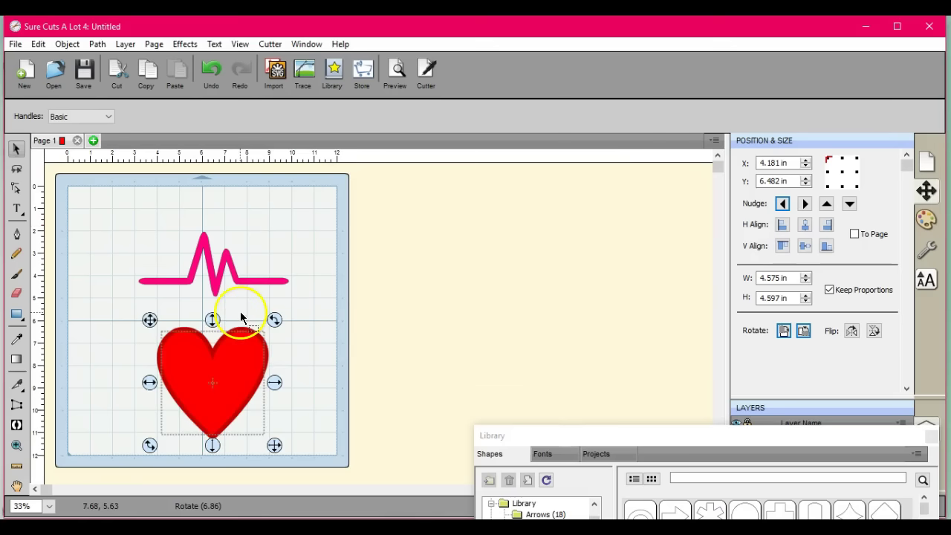
- Subtract the heart from its shadow with Back Minus Front, leaving a thin outline
left_click(163, 291)
left_click_drag(138, 295, 339, 494)
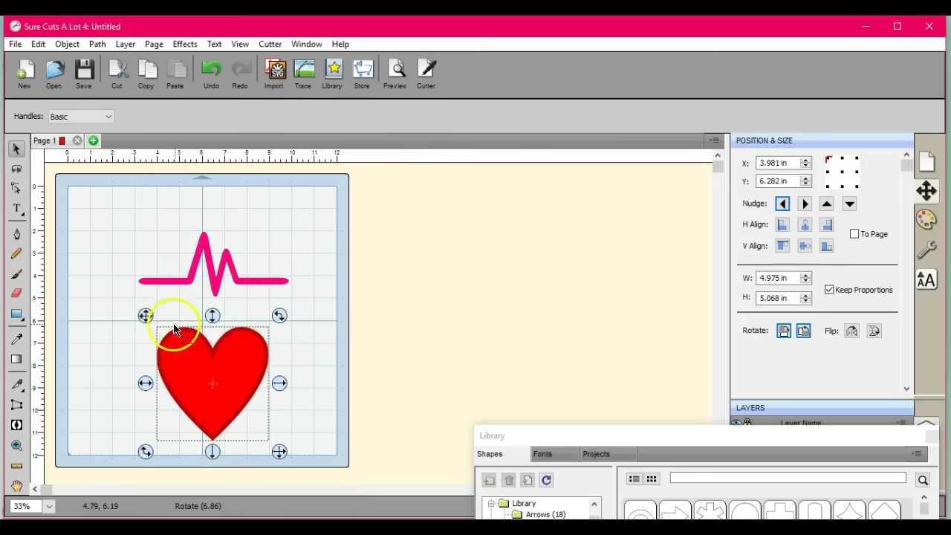
left_click(91, 46)
left_click(95, 115)
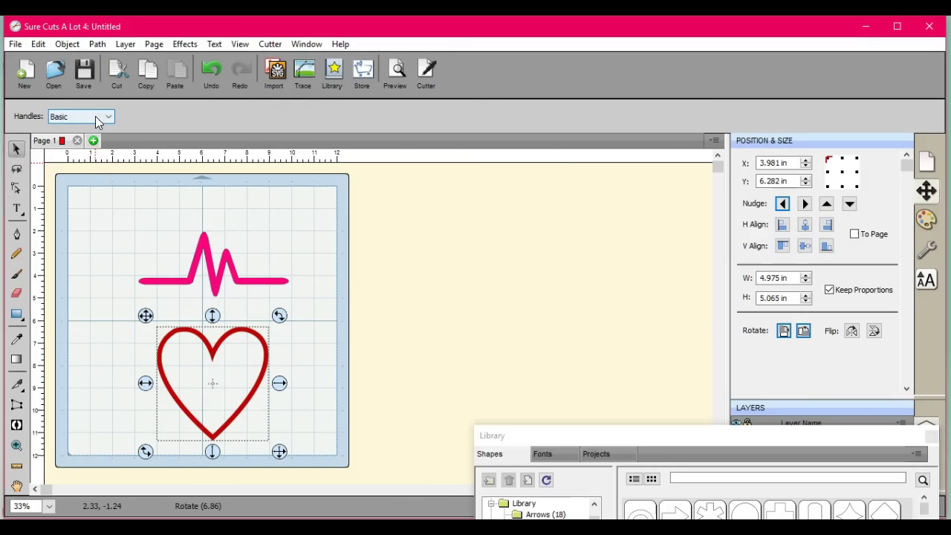
- Shrink the heart outline to 1.720 in wide and move it onto the heartbeat line
left_click(806, 282)
left_click_drag(806, 282, 806, 282)
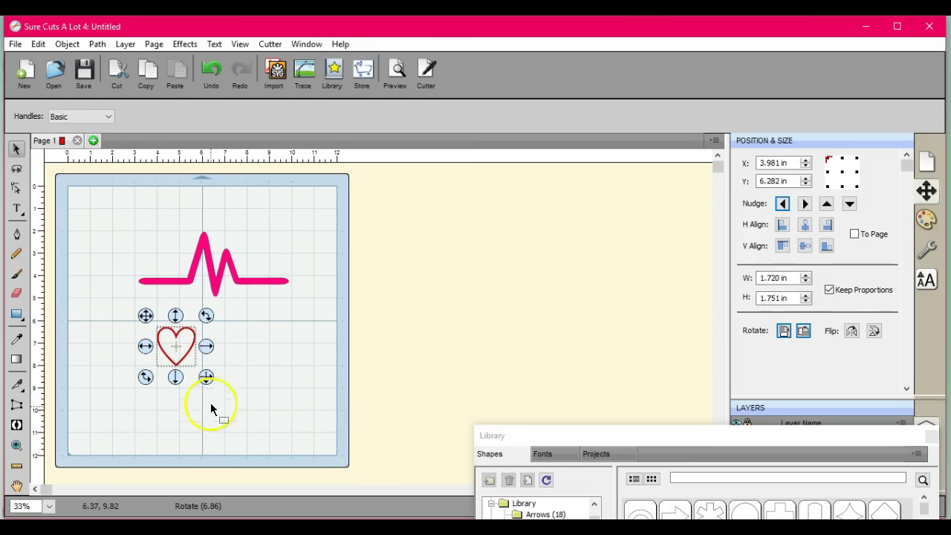
left_click_drag(176, 343, 260, 275)
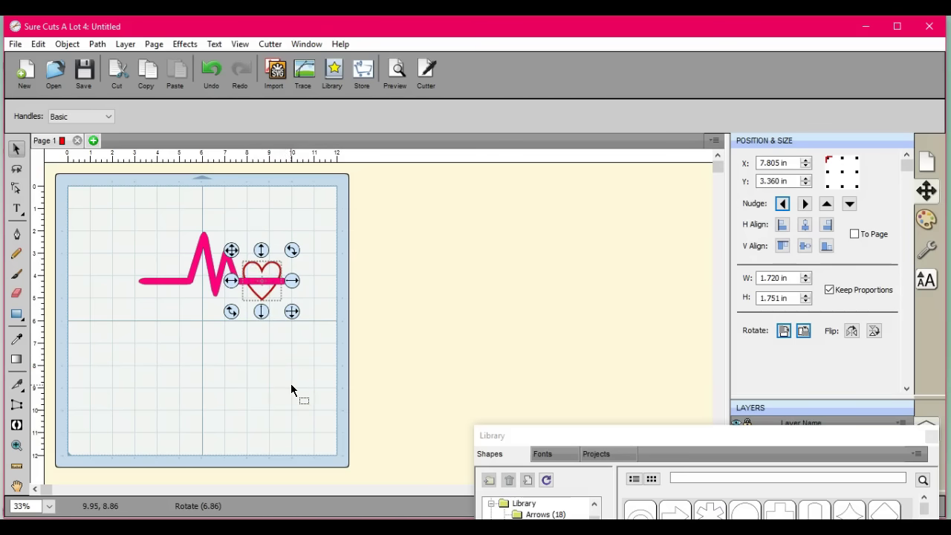
- Slide the heartbeat line left and set the heart outline on its right end
left_click_drag(237, 254, 264, 254)
left_click_drag(206, 239, 165, 262)
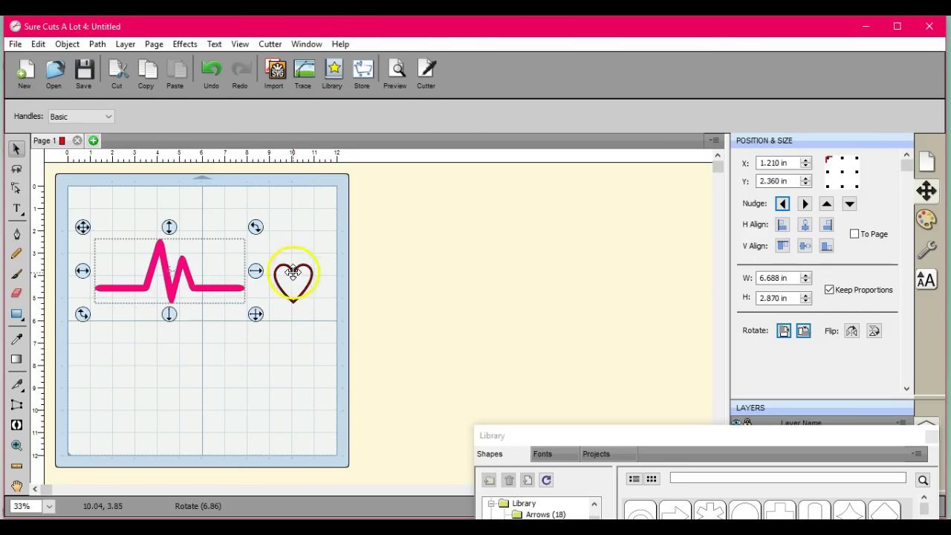
left_click_drag(292, 283, 244, 276)
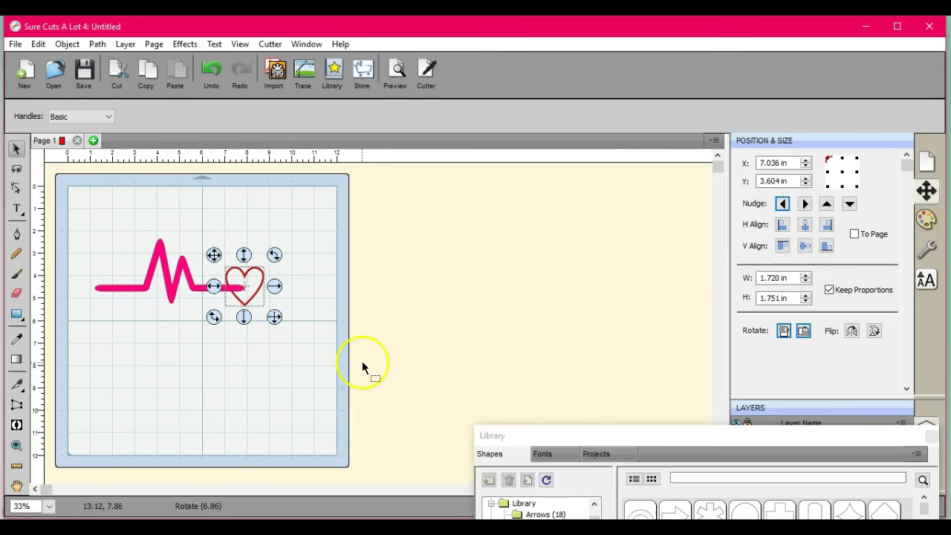
left_click(635, 440)
- Add a small solid red heart from the Library to the mat
left_click_drag(635, 439, 584, 261)
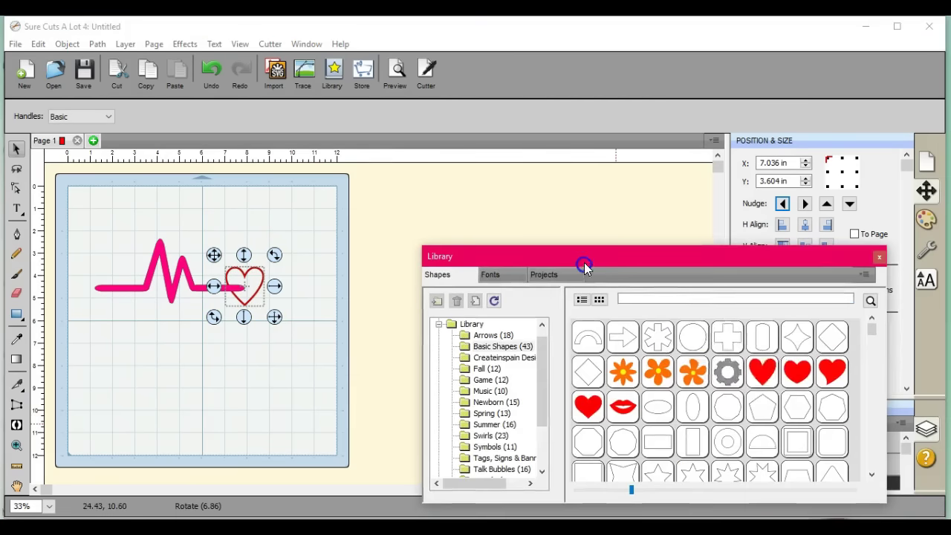
double_click(774, 364)
left_click_drag(502, 253, 515, 298)
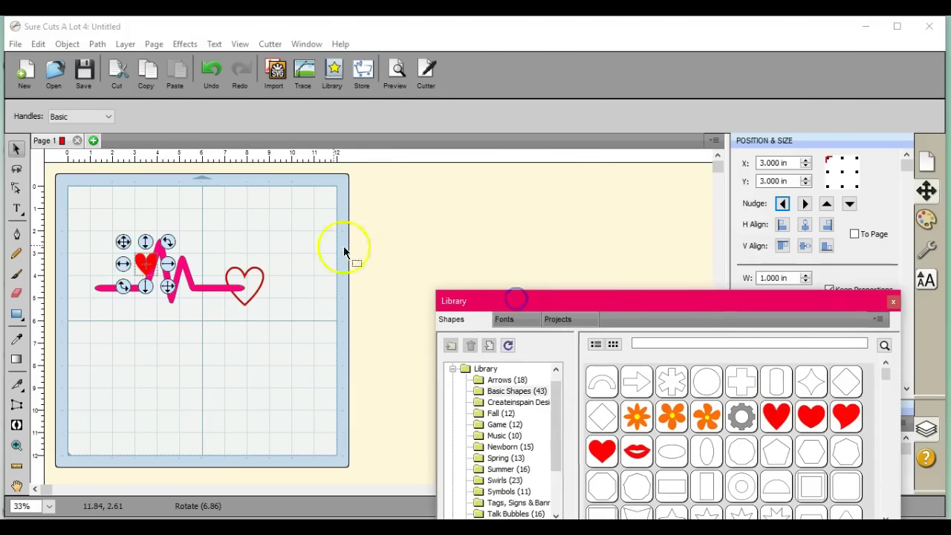
left_click_drag(244, 275, 258, 273)
- Move the heart outline aside to the lower right and bring the red heart to the line's end
left_click(267, 337)
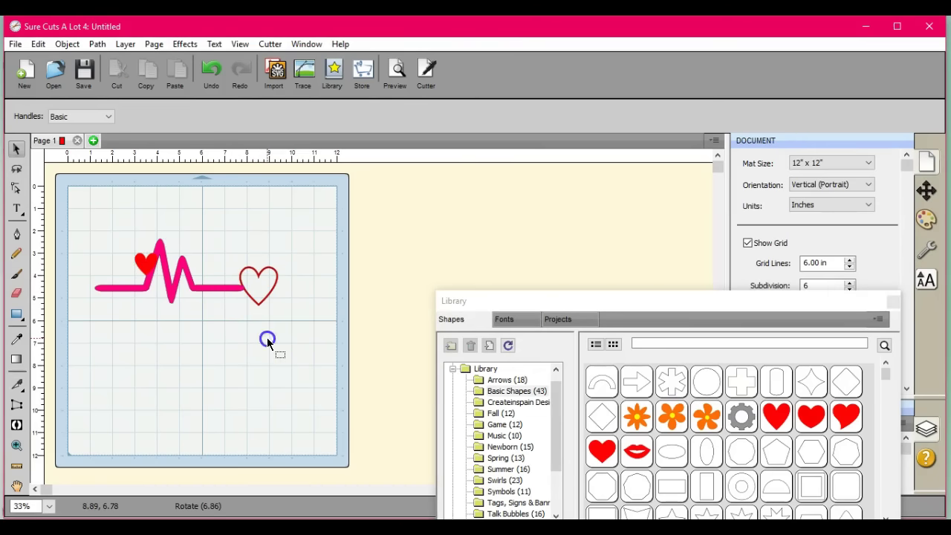
left_click(245, 238)
left_click_drag(258, 271, 345, 193)
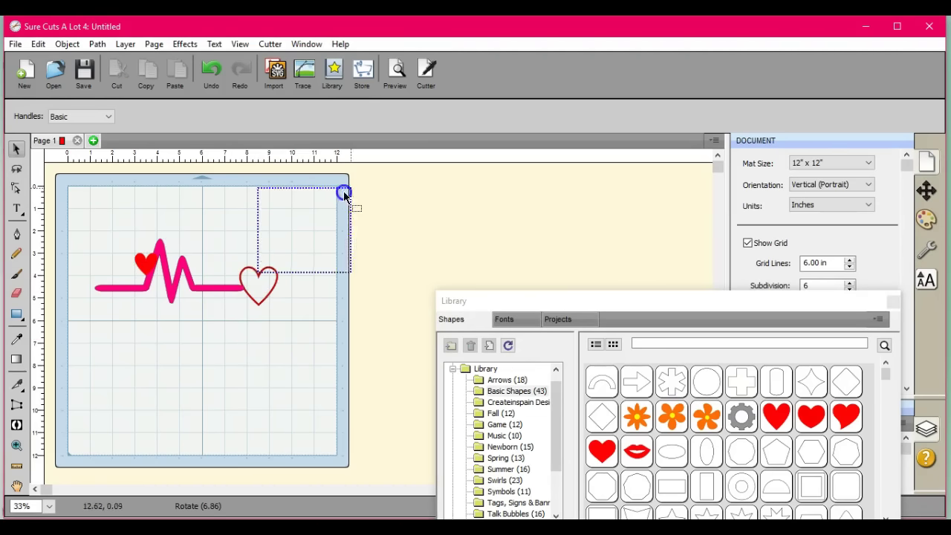
left_click(257, 278)
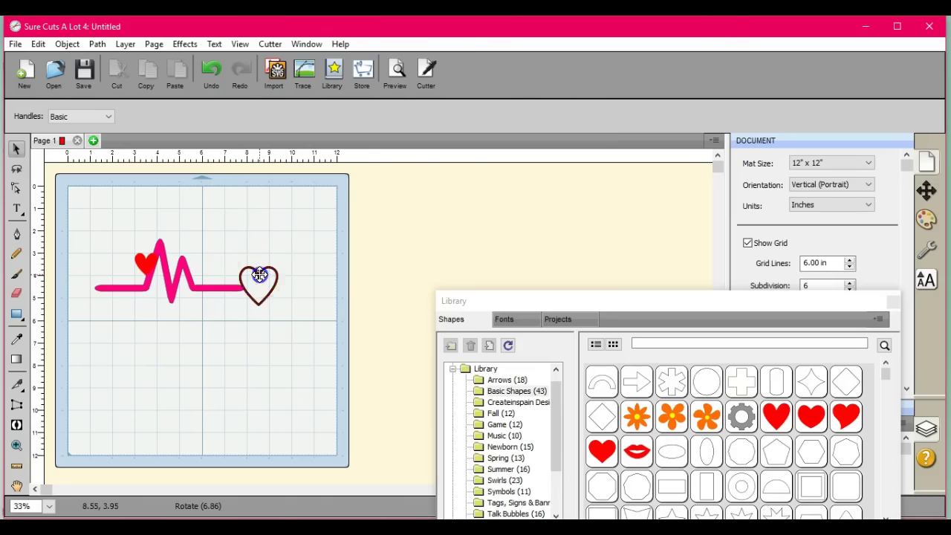
left_click_drag(259, 275, 326, 214)
left_click_drag(143, 257, 213, 284)
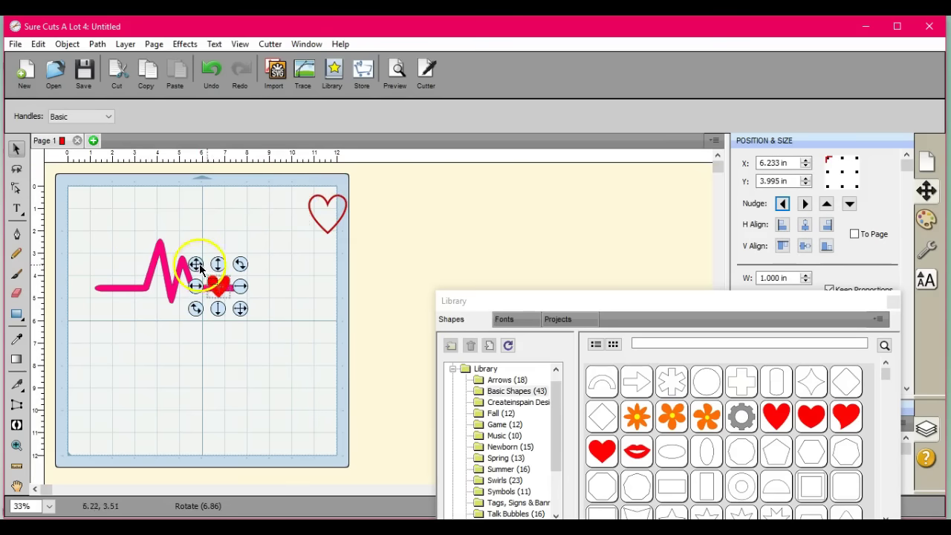
left_click_drag(316, 211, 291, 386)
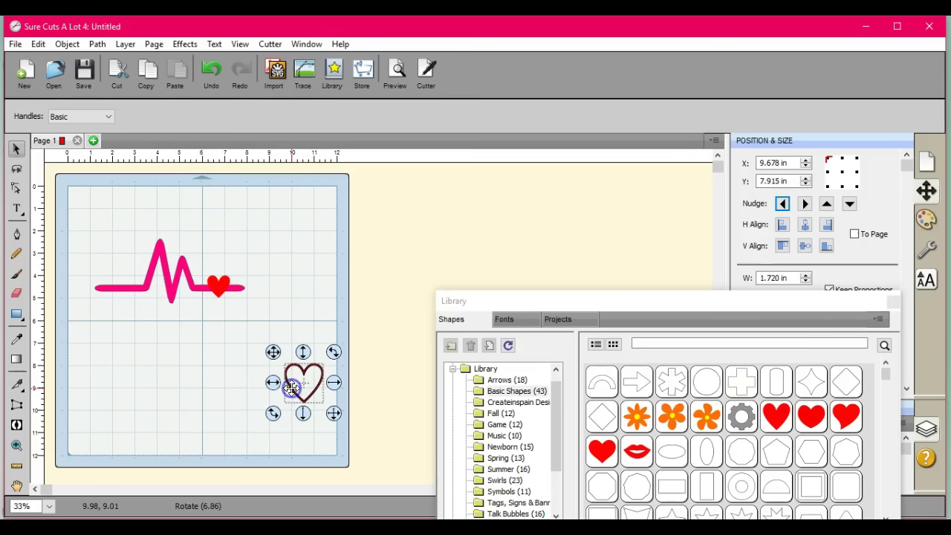
- Seat the 1.719 in red heart on the line's right end and select it with the line
left_click_drag(213, 277, 215, 323)
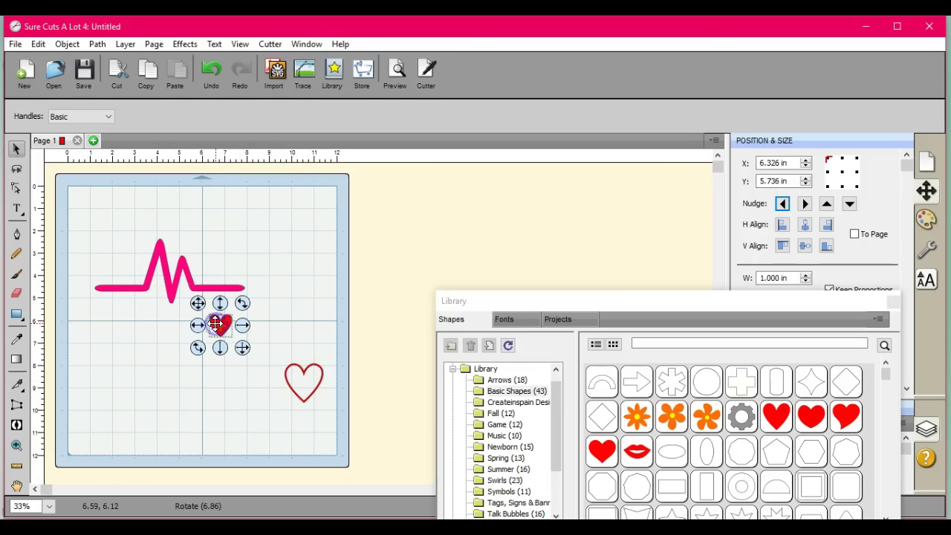
left_click(286, 372)
mouse_move(286, 372)
left_mouse_down()
mouse_move(230, 335)
mouse_move(294, 389)
left_mouse_up()
left_click(266, 358)
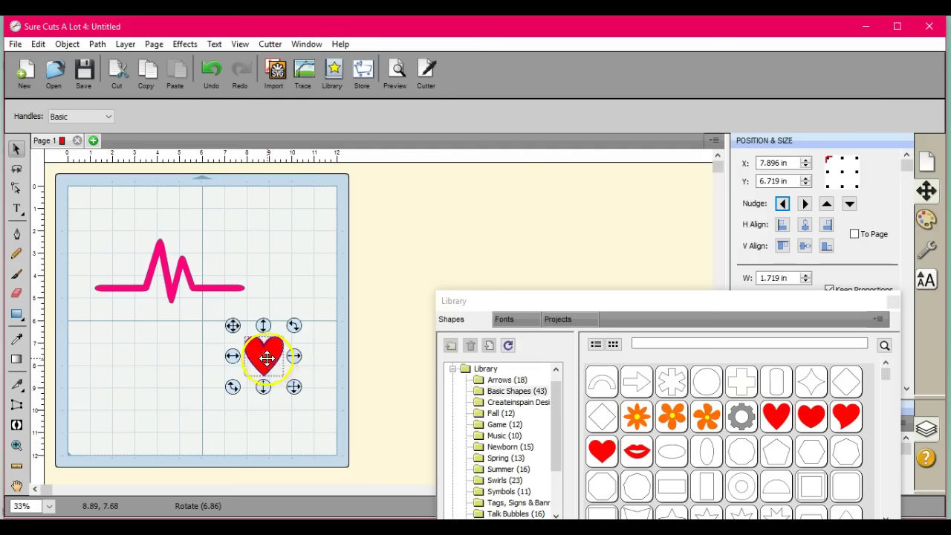
left_click_drag(267, 358, 223, 290)
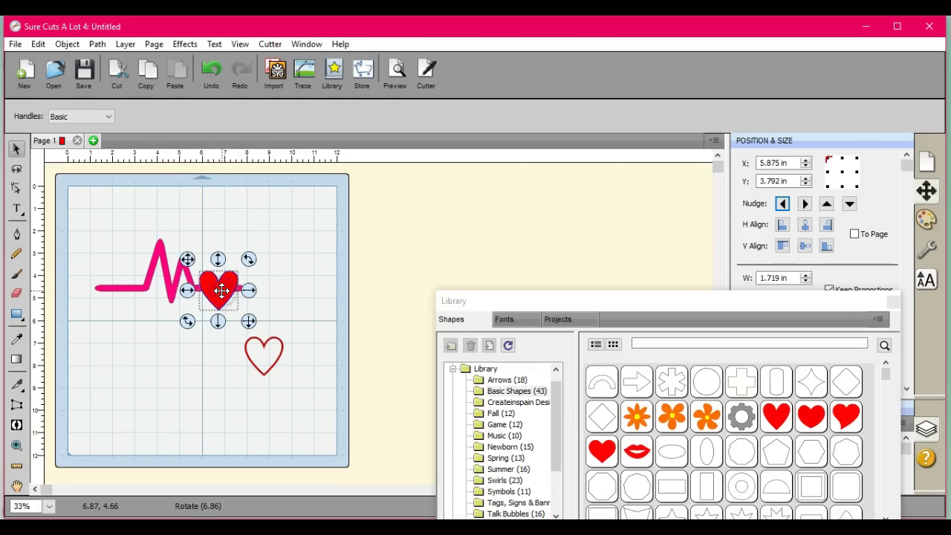
left_click_drag(69, 208, 269, 323)
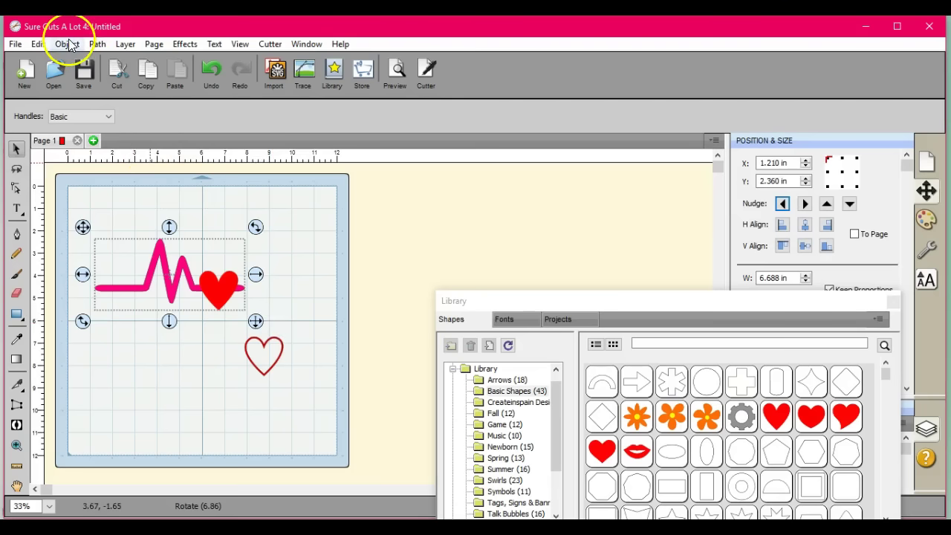
- Cut the red heart's shape from the line with Back Minus Front and drop the outline into the gap
left_click(97, 45)
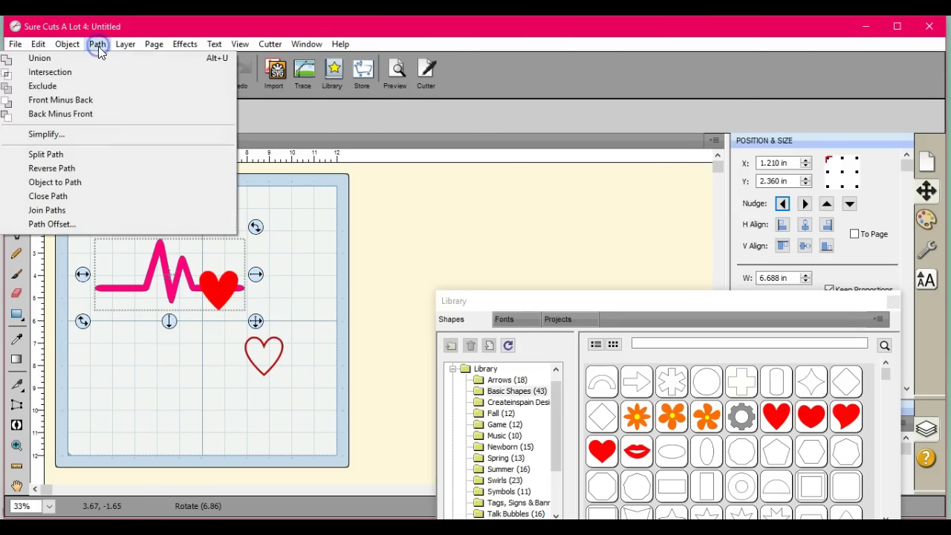
left_click(103, 113)
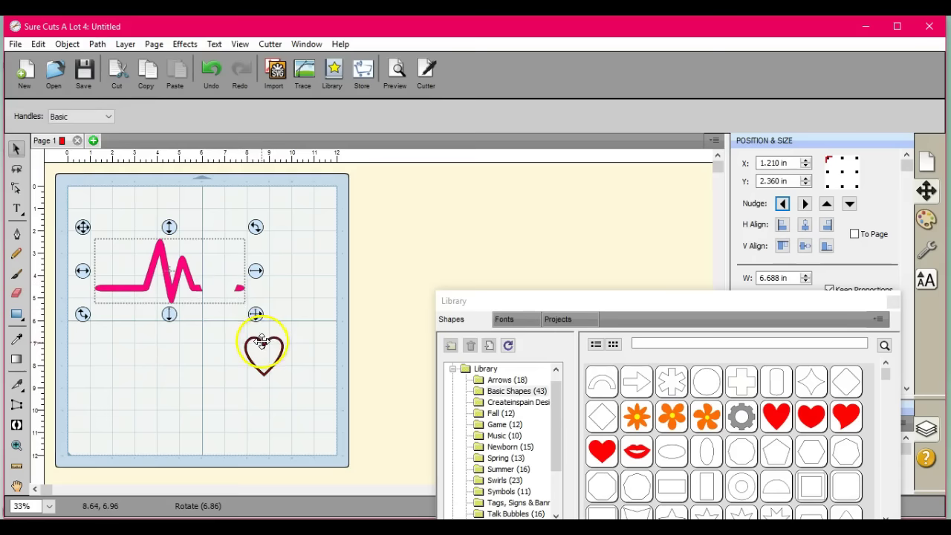
left_click_drag(262, 342, 219, 280)
- Union the heartbeat line and heart outline into one 6.686 in-wide red shape
left_click(230, 340)
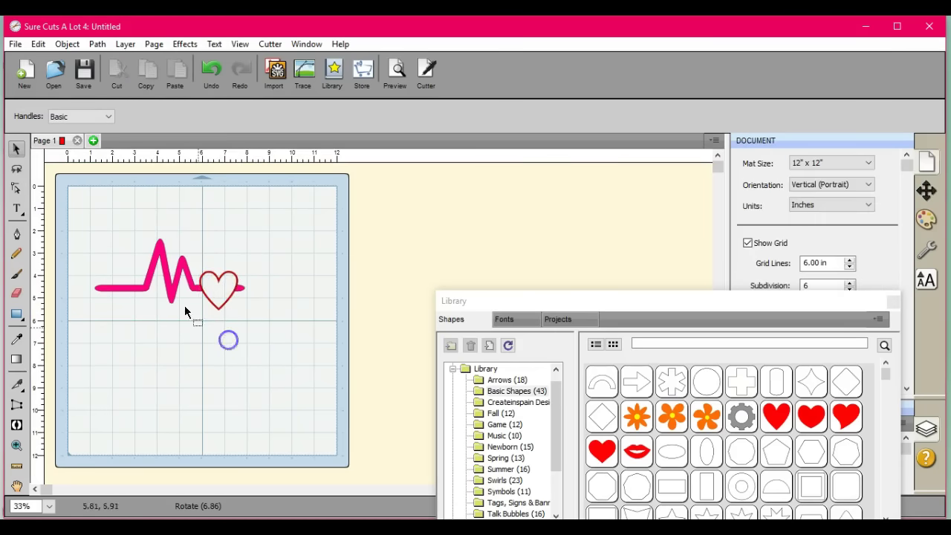
left_click_drag(74, 207, 302, 370)
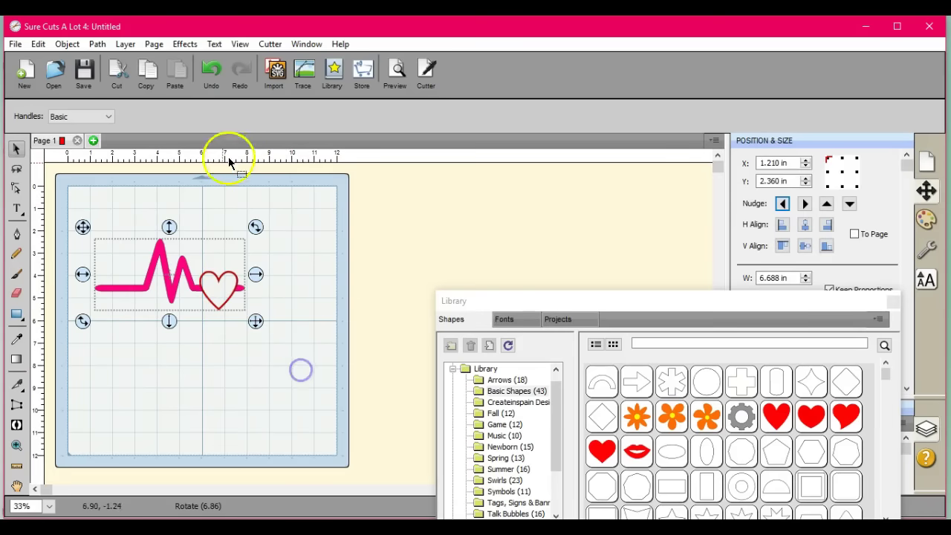
left_click(97, 44)
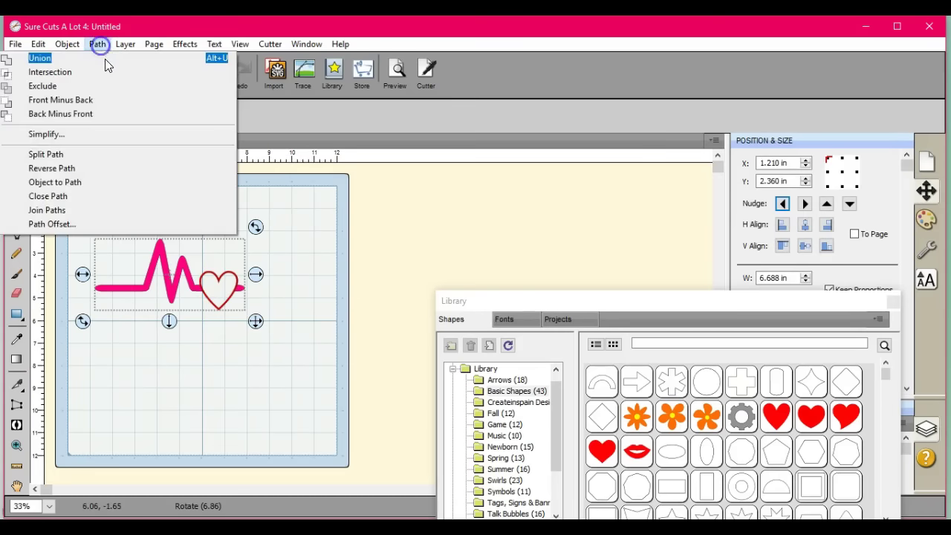
left_click(104, 58)
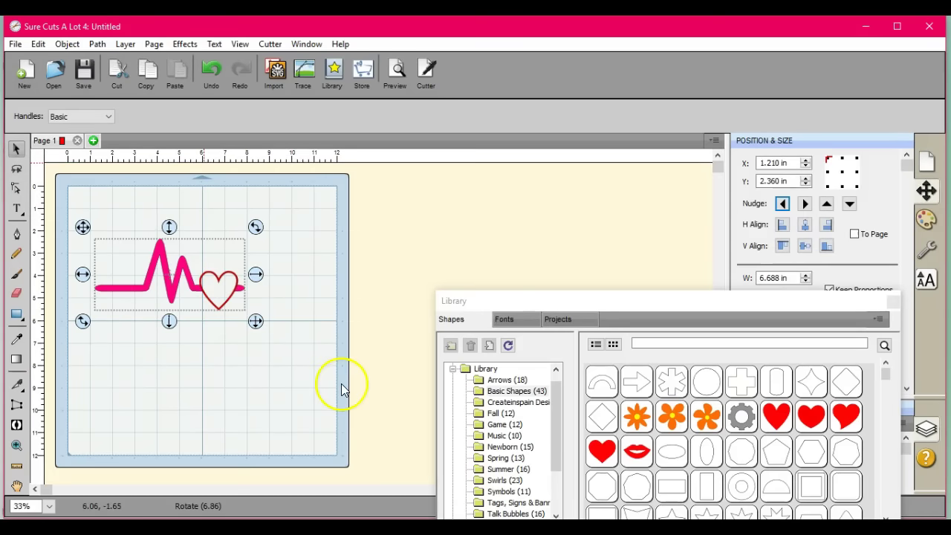
left_click(225, 365)
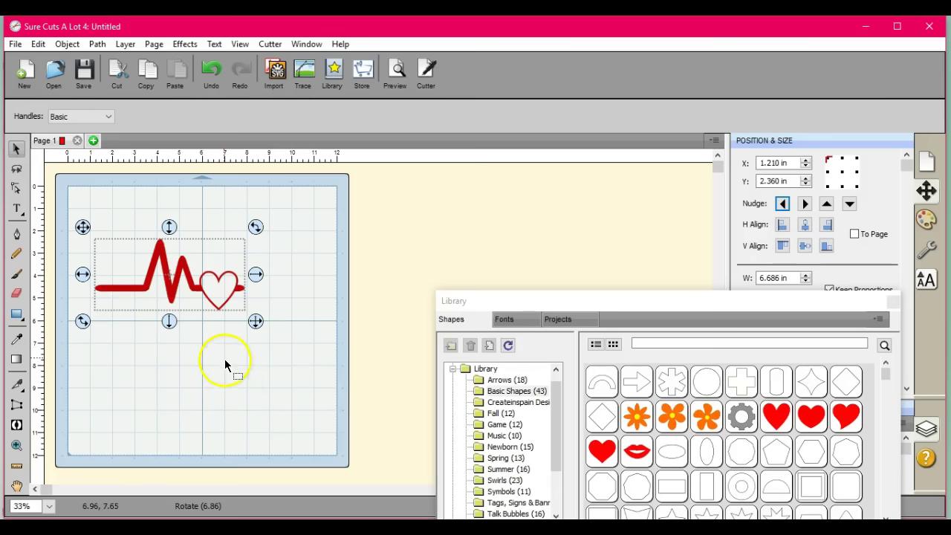